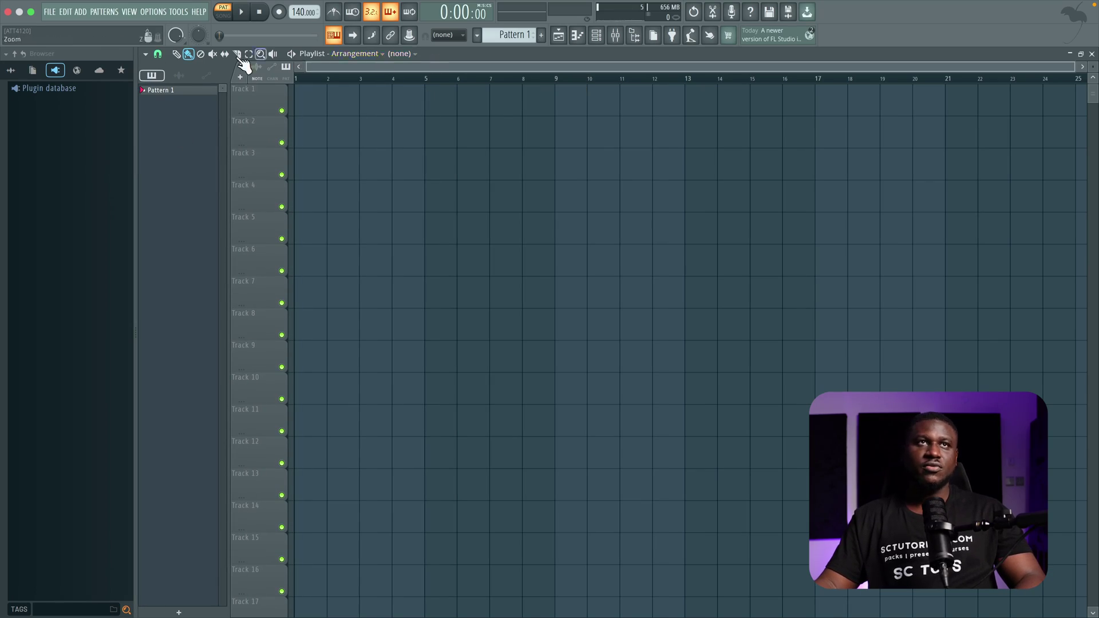
# Step: Choose SSL 2+ as the audio device in FL Studio's audio settings
pyautogui.click(152, 13)
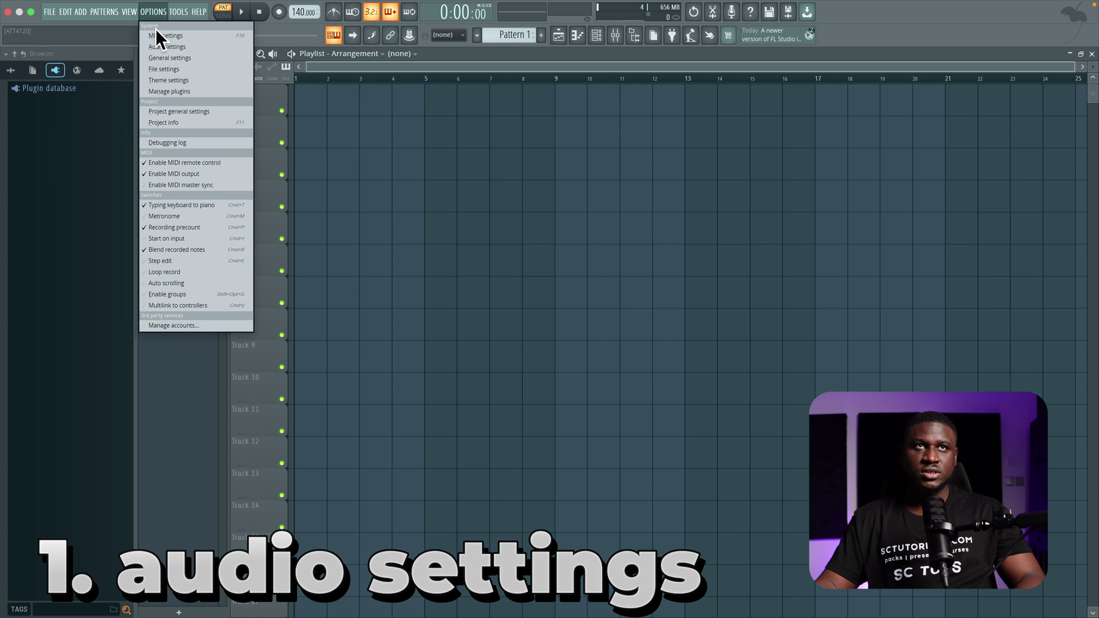
pyautogui.click(164, 48)
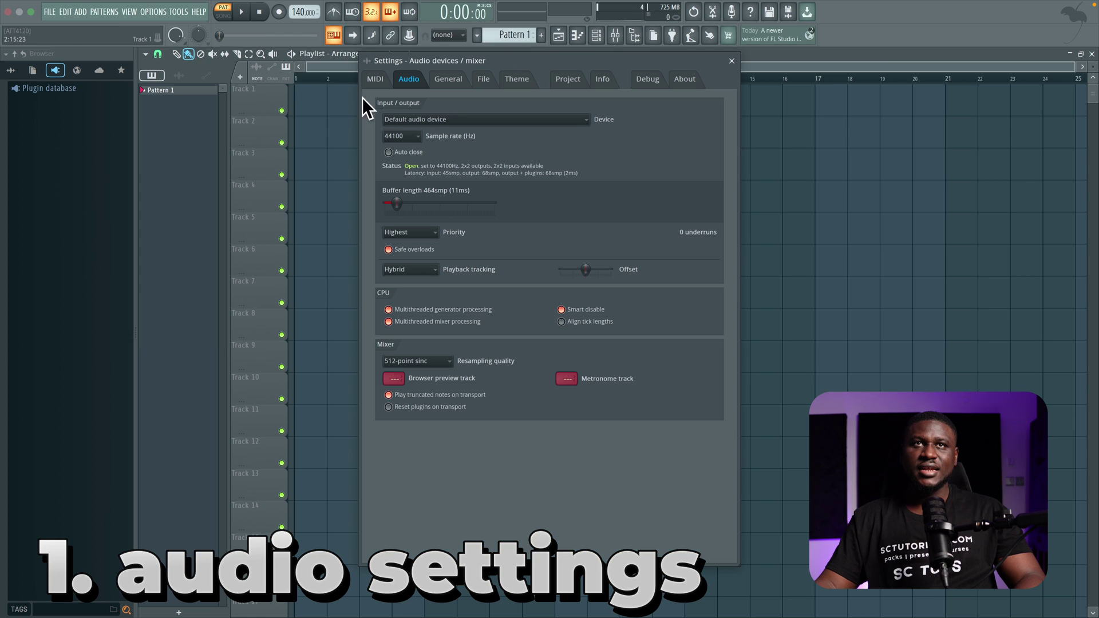
pyautogui.click(463, 122)
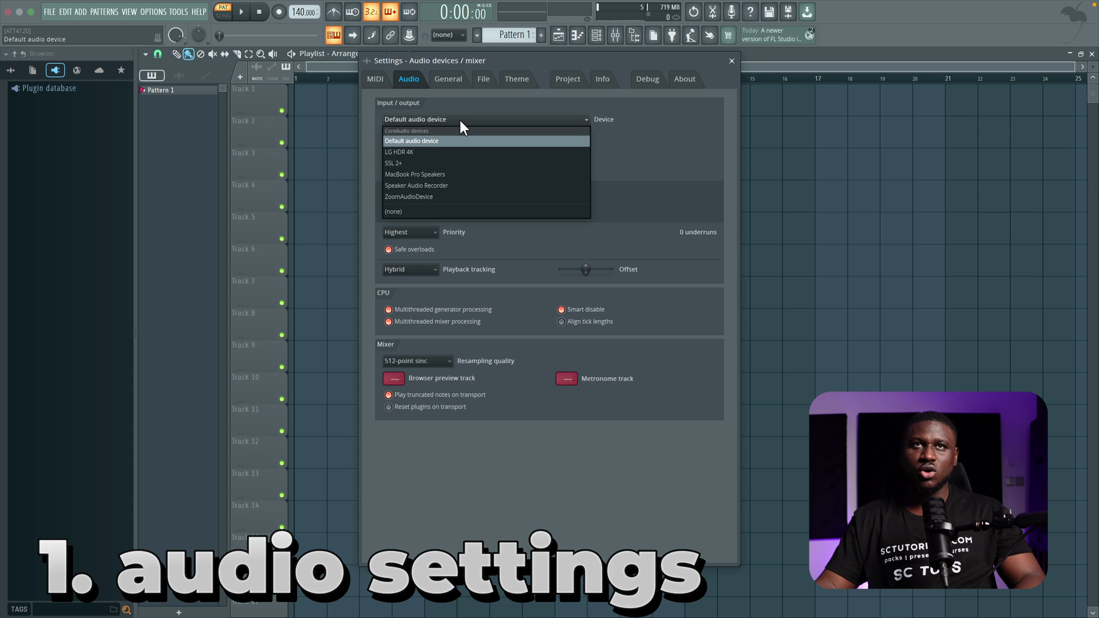
pyautogui.click(407, 166)
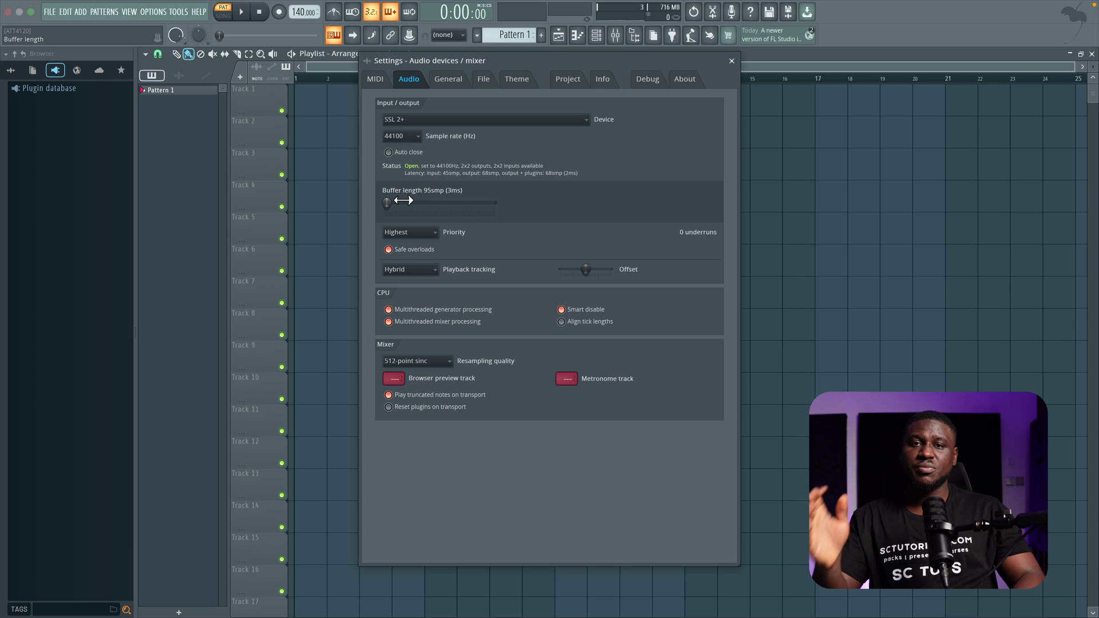
# Step: Lower the buffer length to 49smp (2ms) and close the Settings window
pyautogui.moveTo(403, 200); pyautogui.dragTo(399, 200)
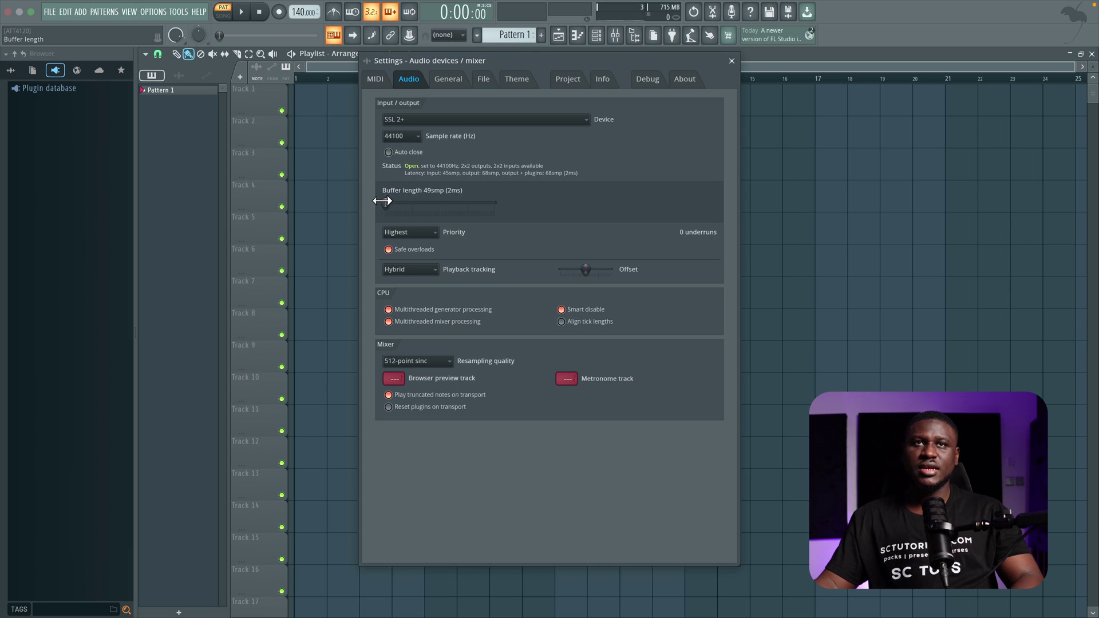
pyautogui.click(732, 60)
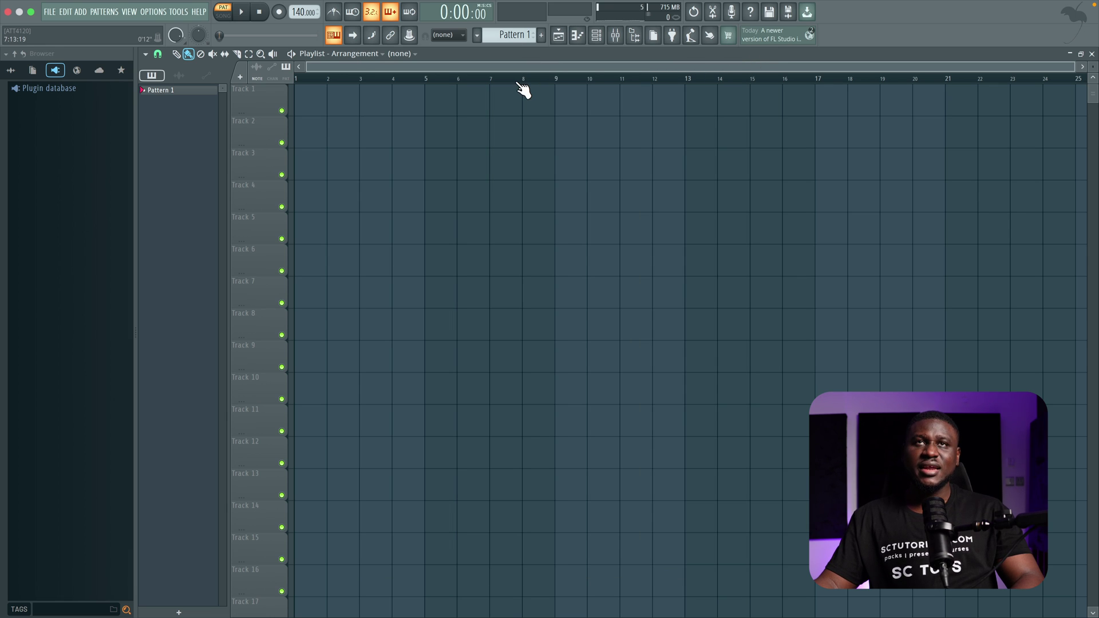
# Step: Show the Mixer on Insert 1 with its list of SSL 2+ audio inputs
pyautogui.click(616, 36)
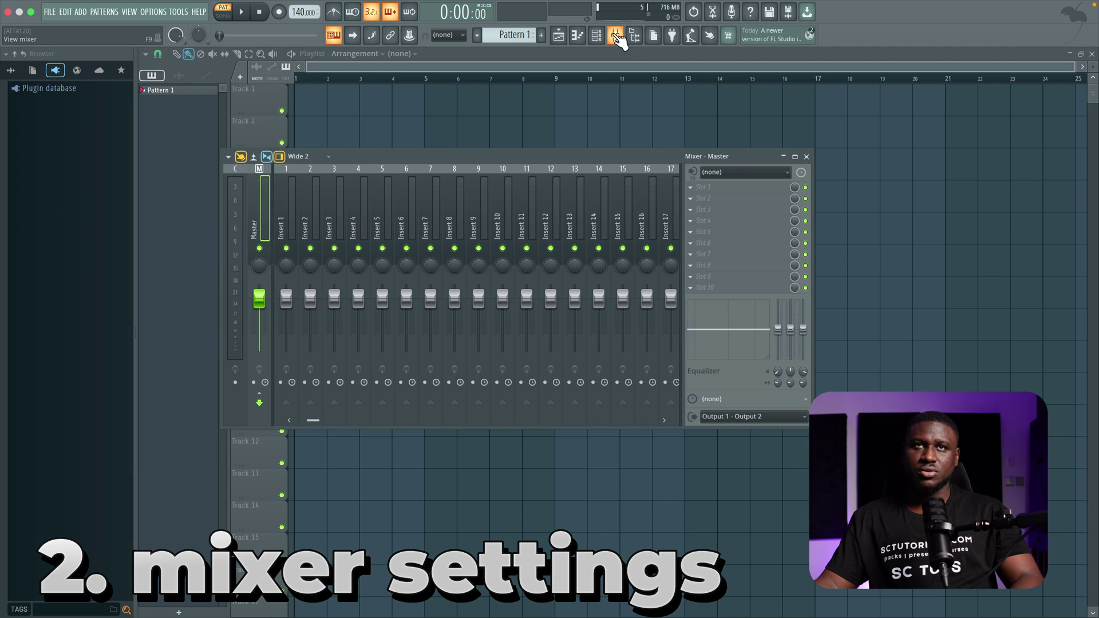
pyautogui.click(288, 208)
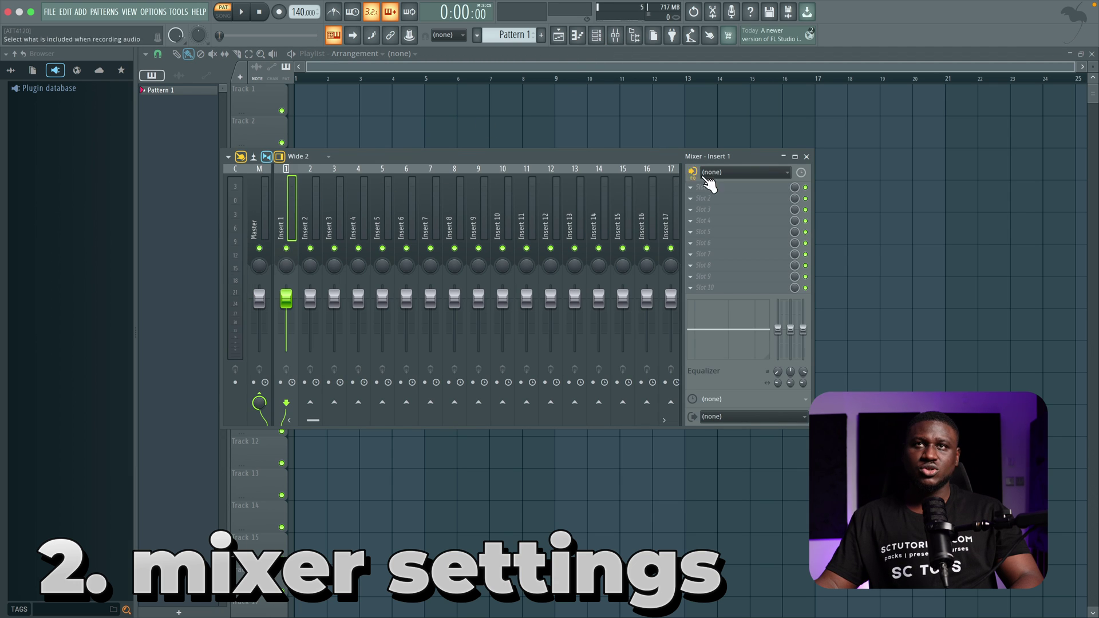
pyautogui.click(744, 173)
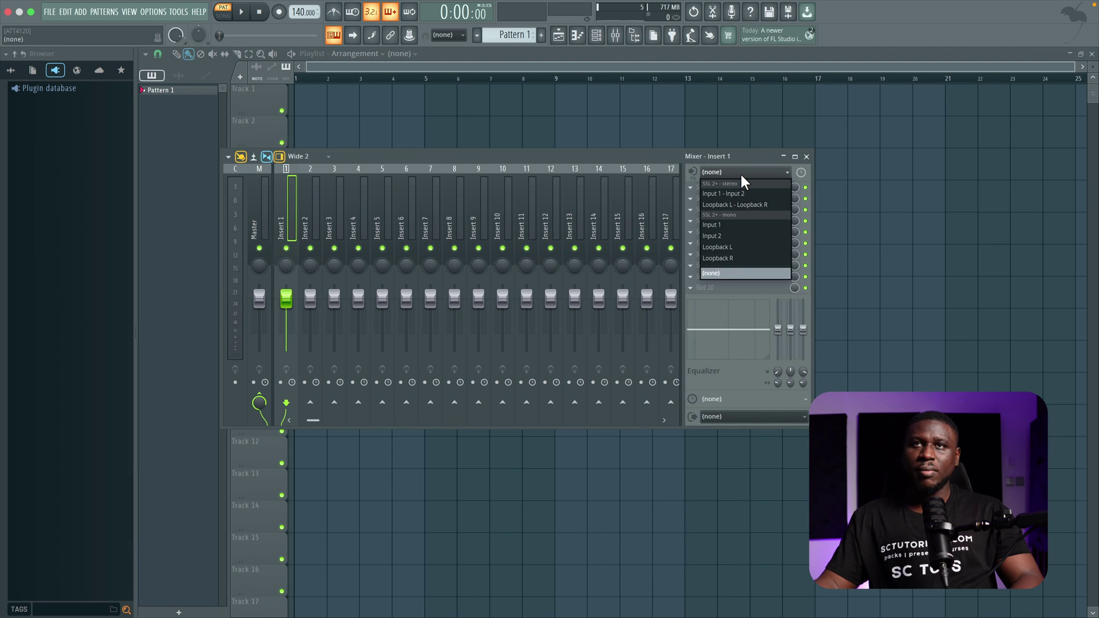
# Step: Route the mono SSL 2+ Input 2 into Insert 1 and adjust its external-input monitoring options
pyautogui.click(727, 235)
pyautogui.click(693, 172)
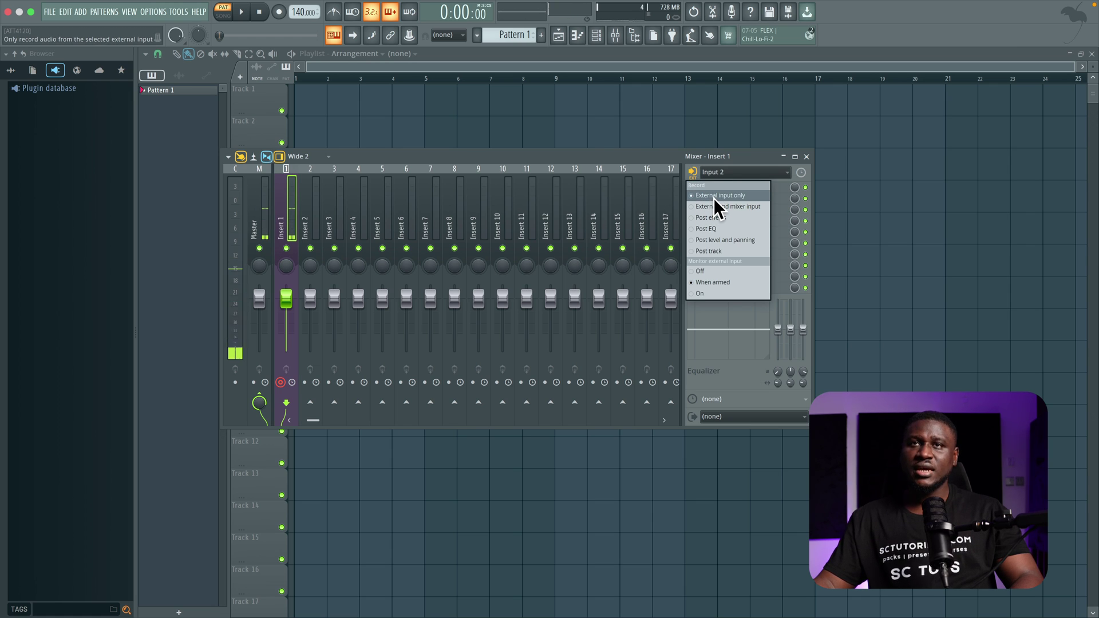
pyautogui.click(703, 273)
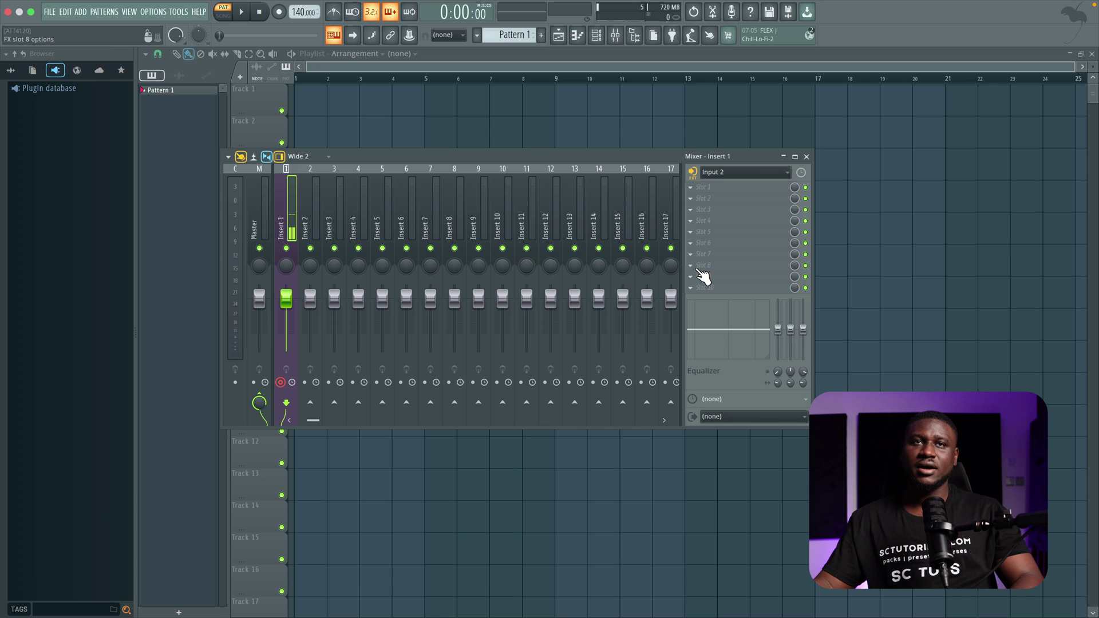
pyautogui.click(695, 174)
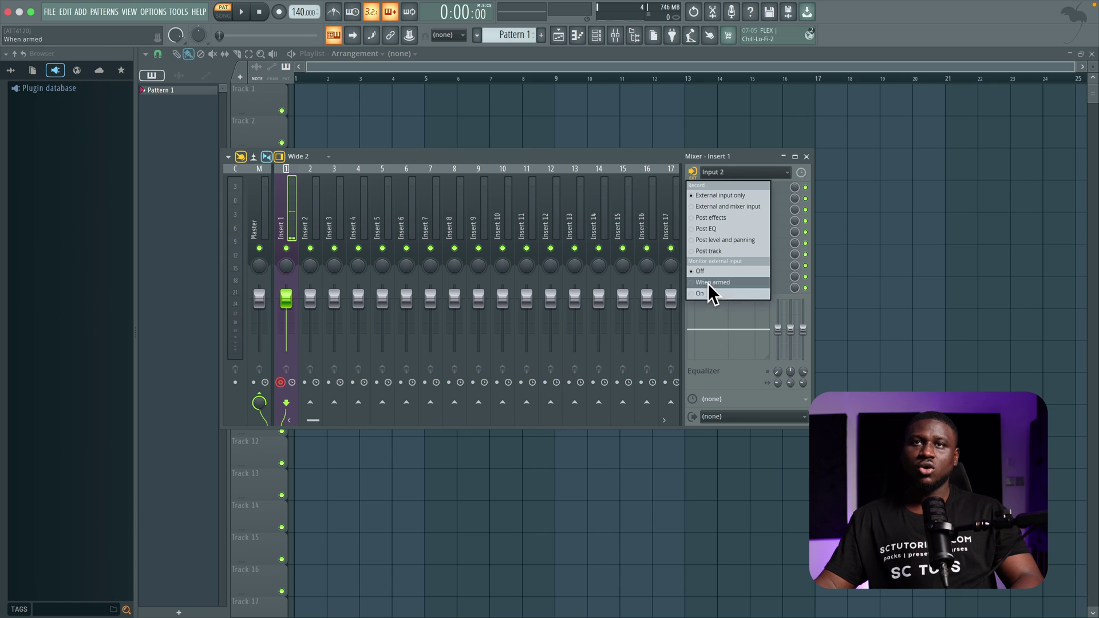
pyautogui.click(588, 156)
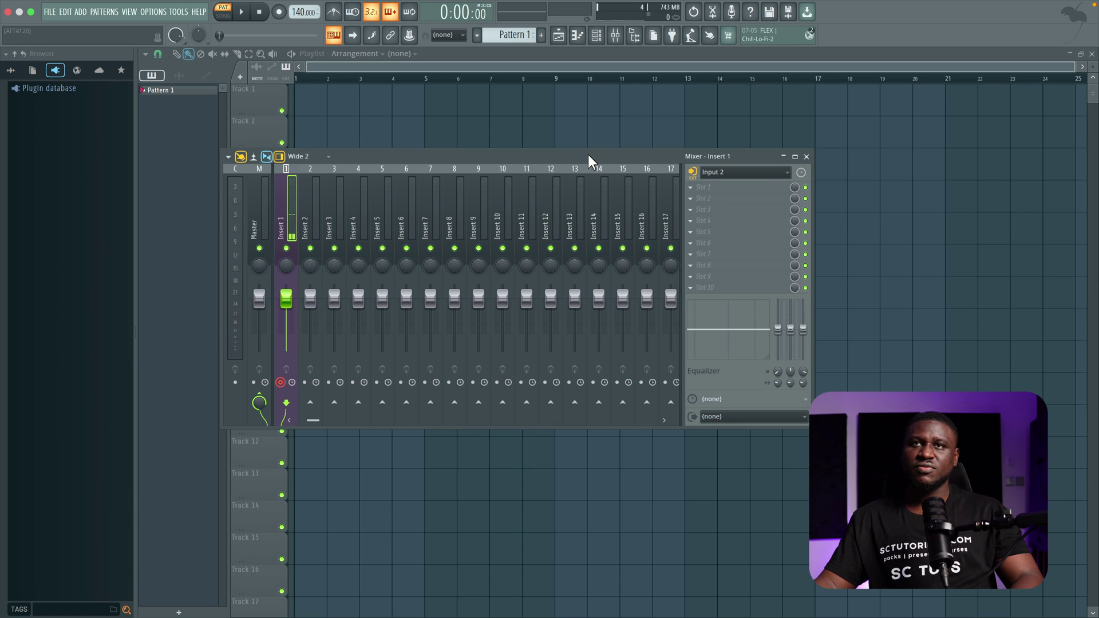
# Step: Rename mixer Insert 1 to 'LEAD VOX'
pyautogui.rightClick(287, 207)
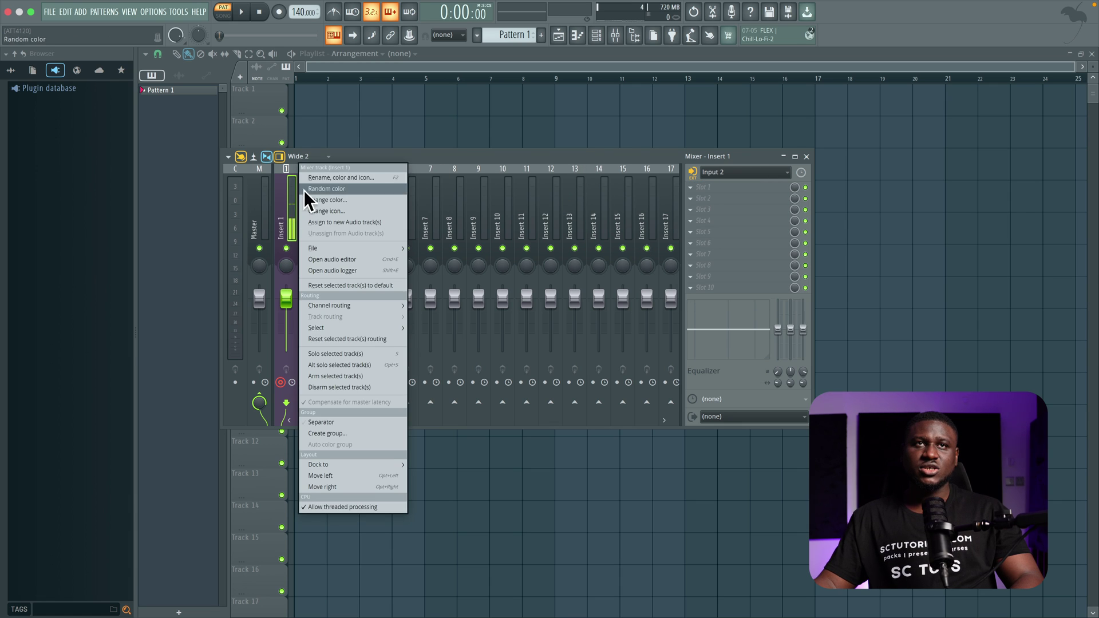
pyautogui.click(325, 178)
pyautogui.write('LEAD VOX')
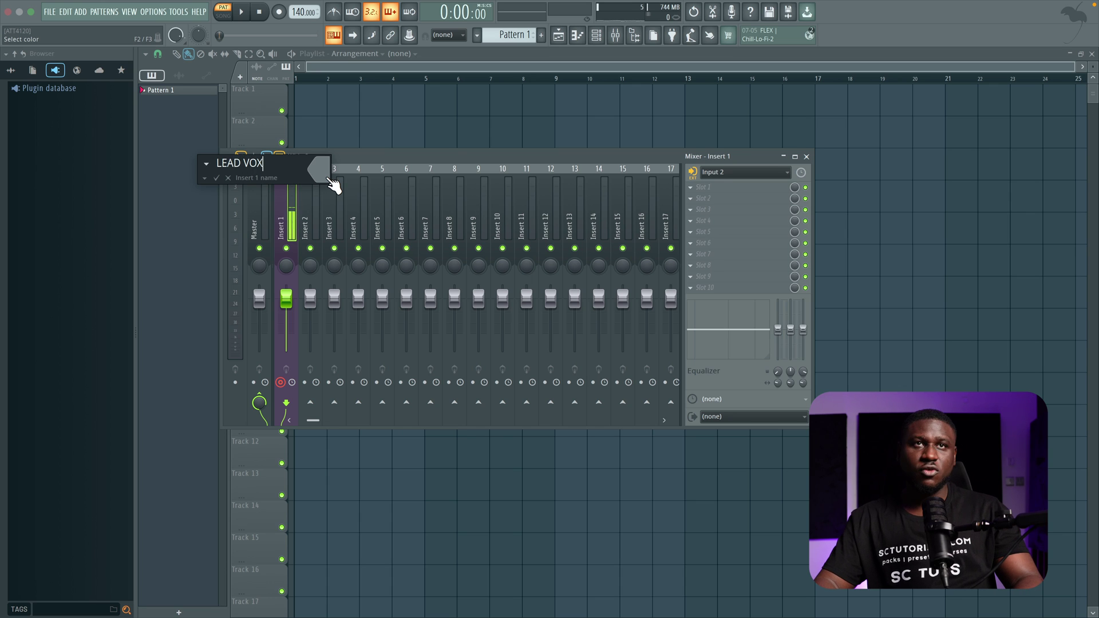
pyautogui.press('Return')
# Step: Make playlist Track 2 an audio track linked to the LEAD VOX mixer insert
pyautogui.press('F9')
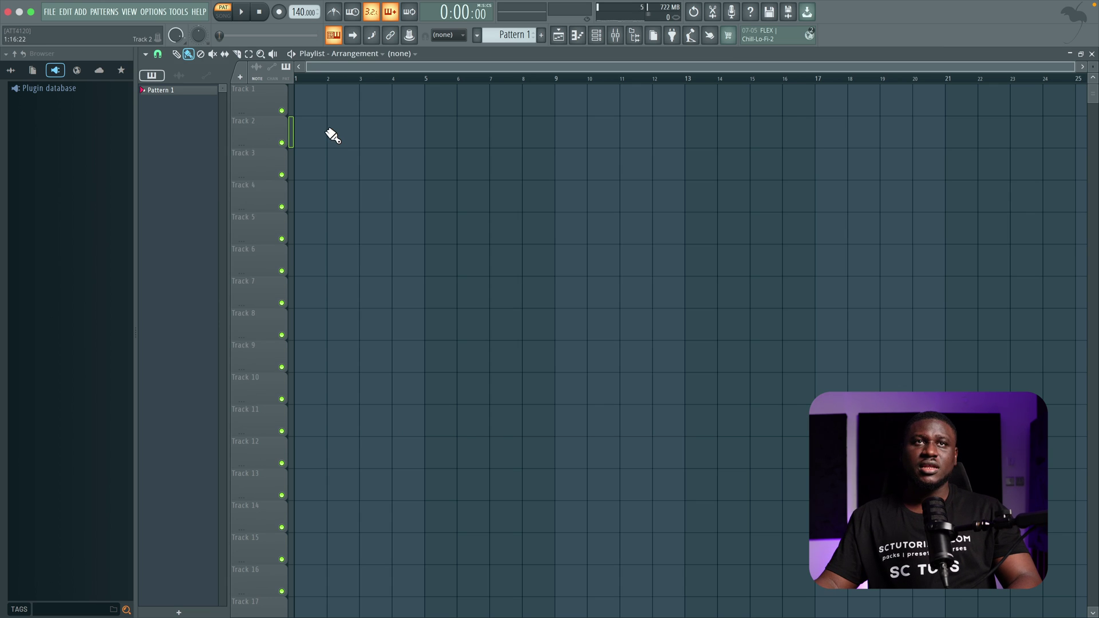
pyautogui.rightClick(259, 121)
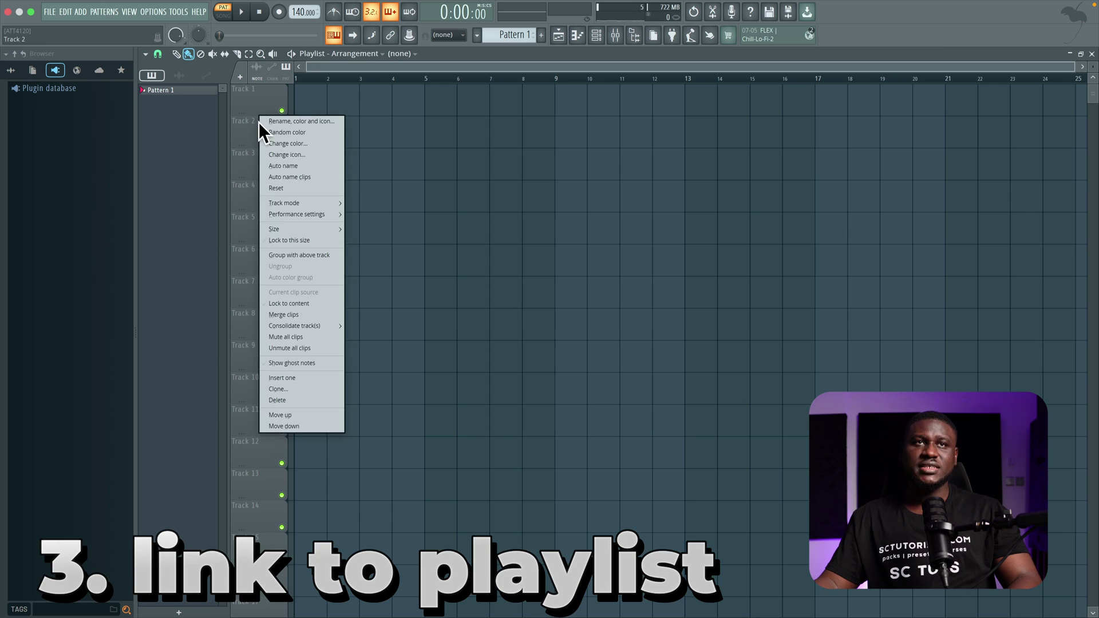
pyautogui.moveTo(300, 201)
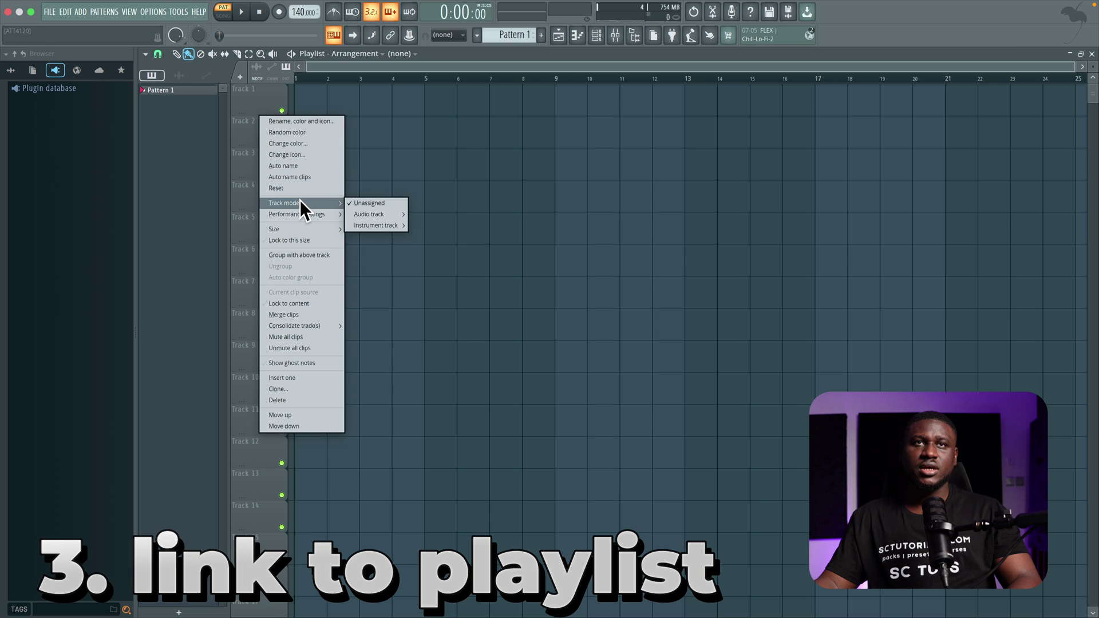
pyautogui.moveTo(376, 213)
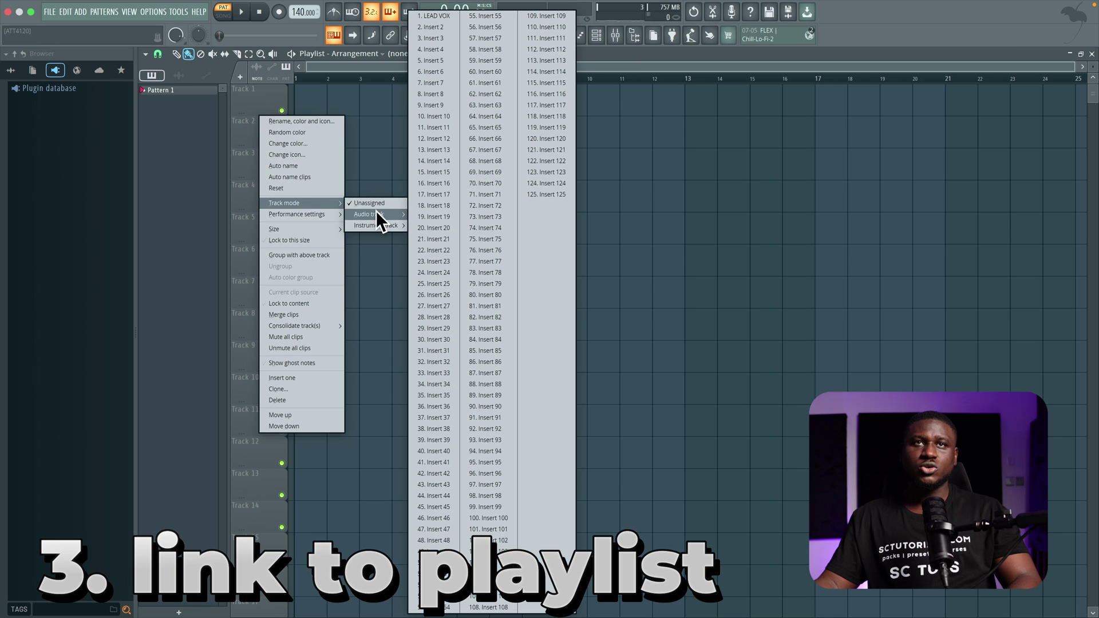
pyautogui.click(437, 16)
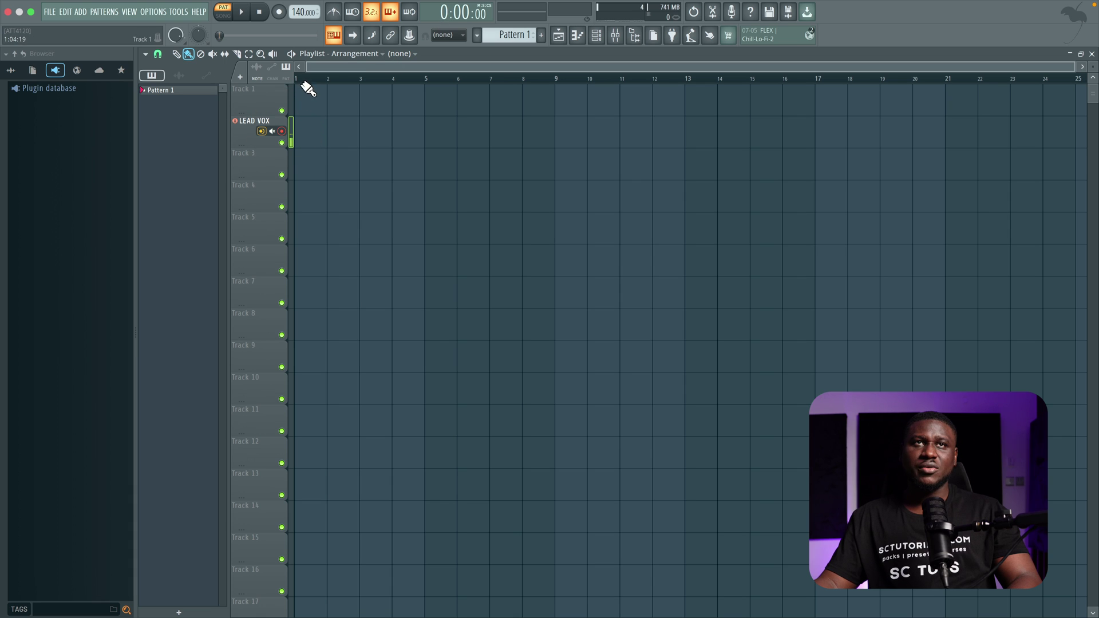
# Step: Record a vocal take in song mode with a count-in from bar 1
pyautogui.press('l')
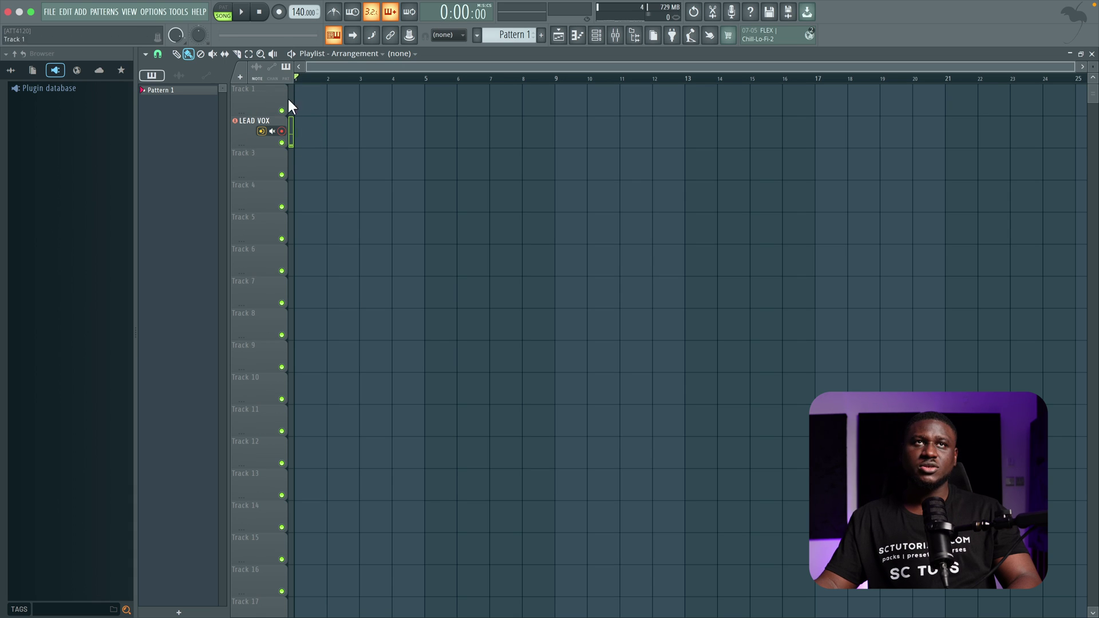
pyautogui.click(286, 16)
pyautogui.press('space')
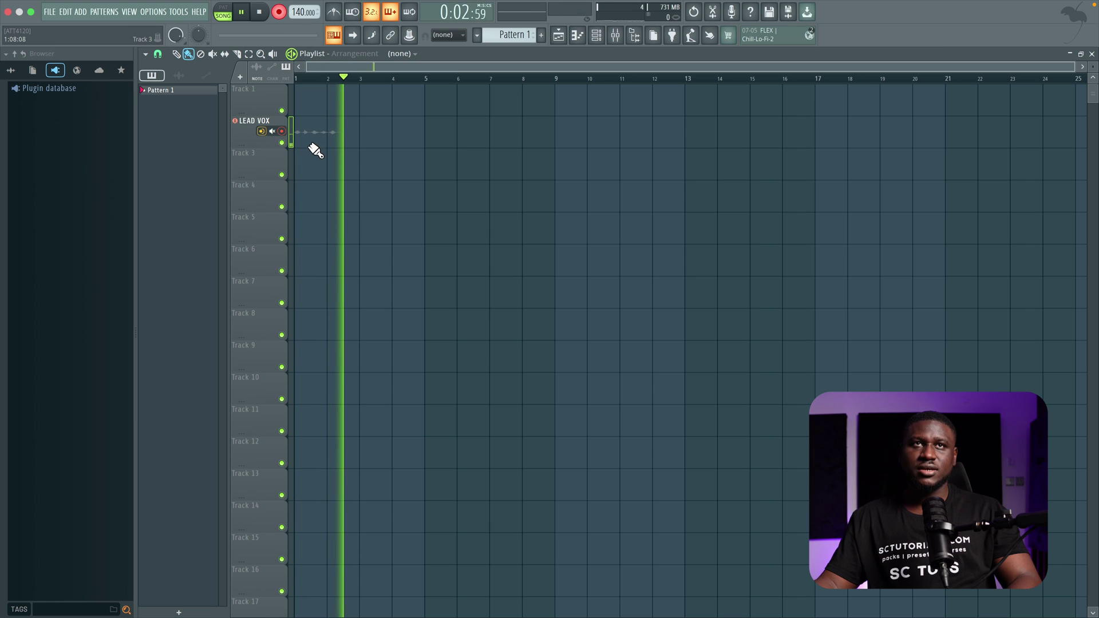
pyautogui.press('space')
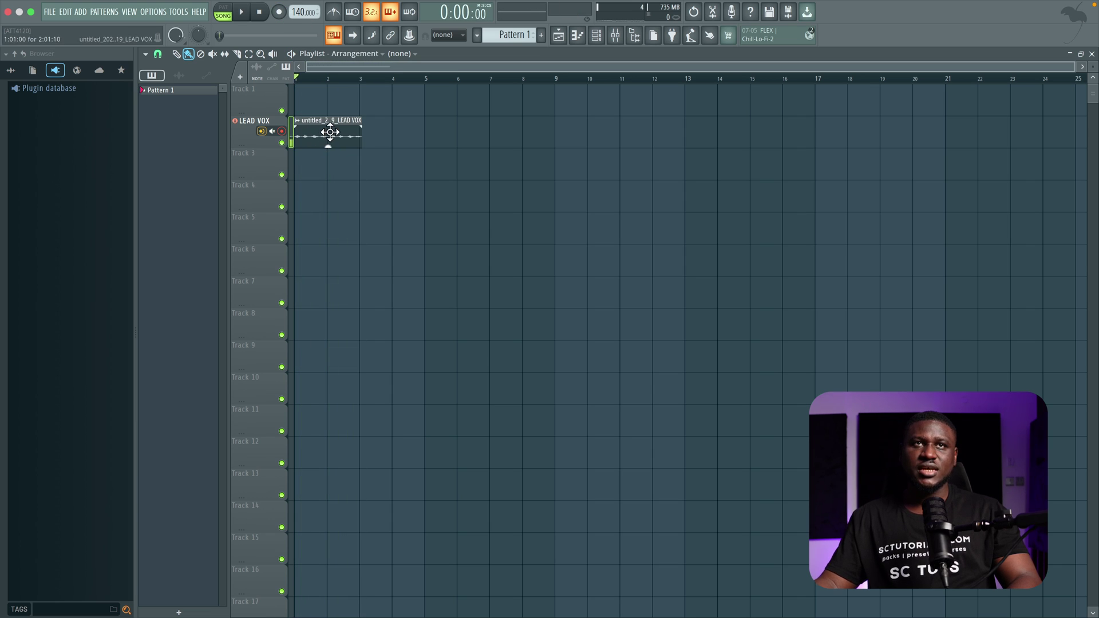
# Step: Play back the newly recorded LEAD VOX take
pyautogui.click(278, 12)
pyautogui.press('space')
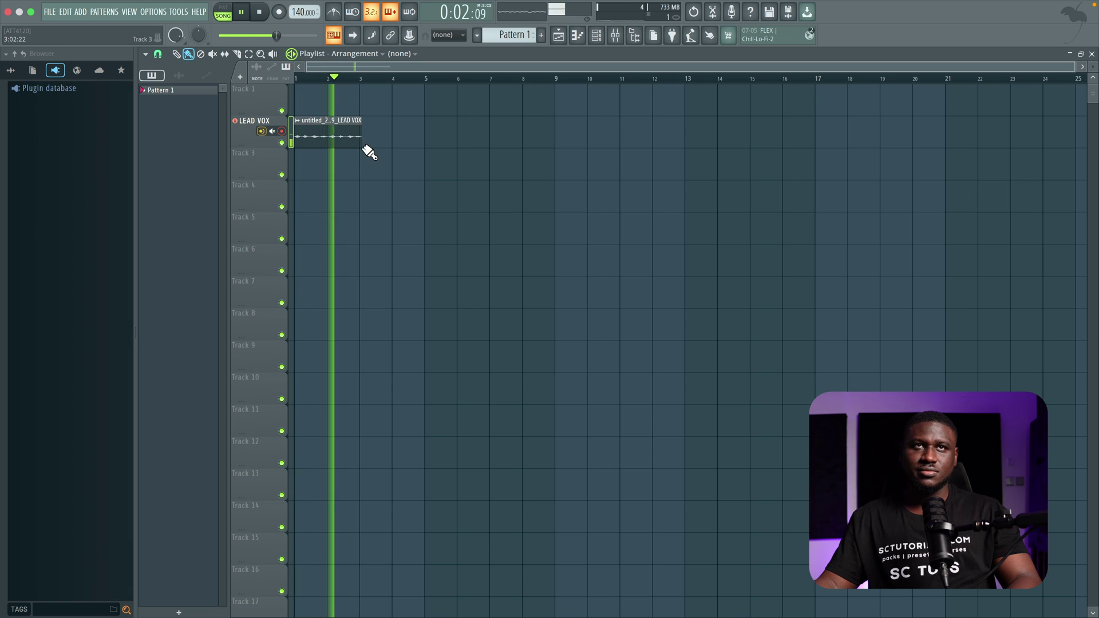
pyautogui.press('space')
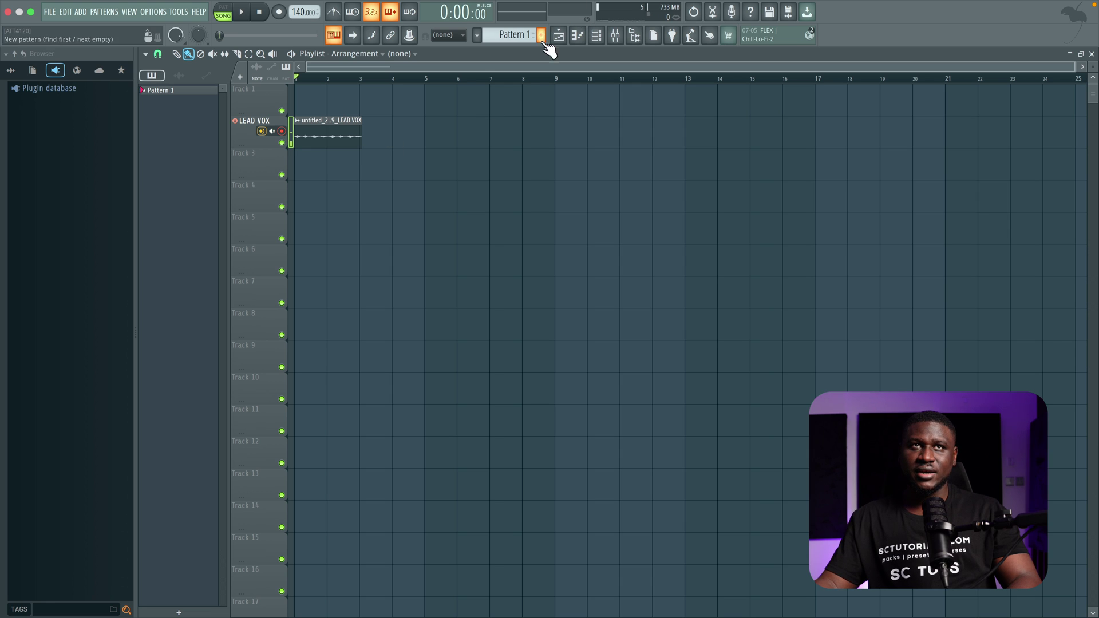
# Step: In the Mixer, check empty Inserts 2, 3 and 4, then select the LEAD VOX insert
pyautogui.click(616, 35)
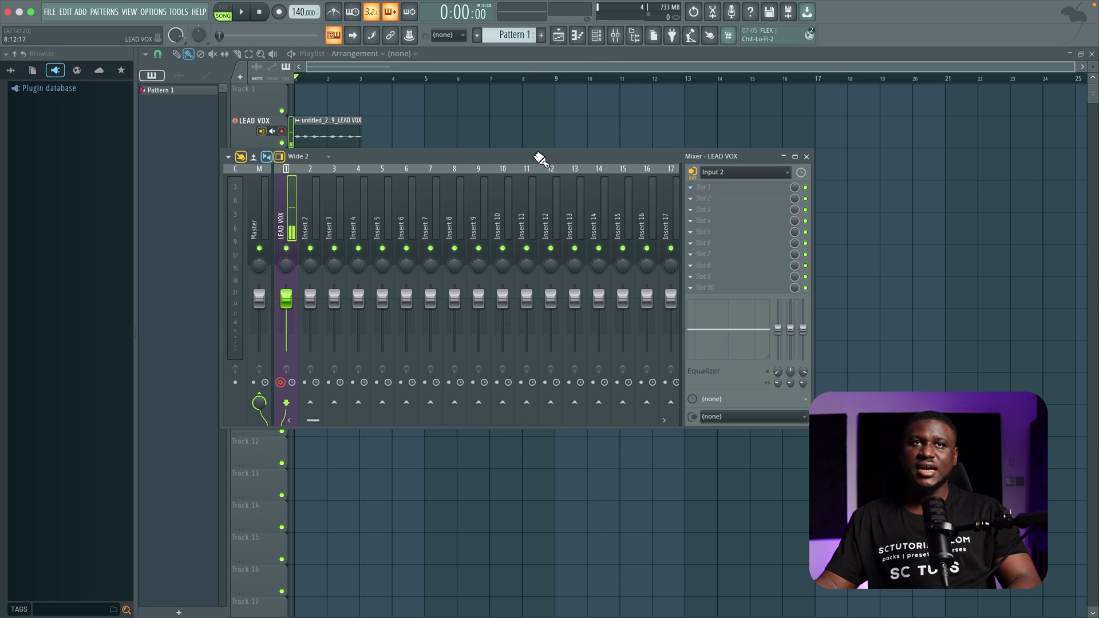
pyautogui.click(301, 198)
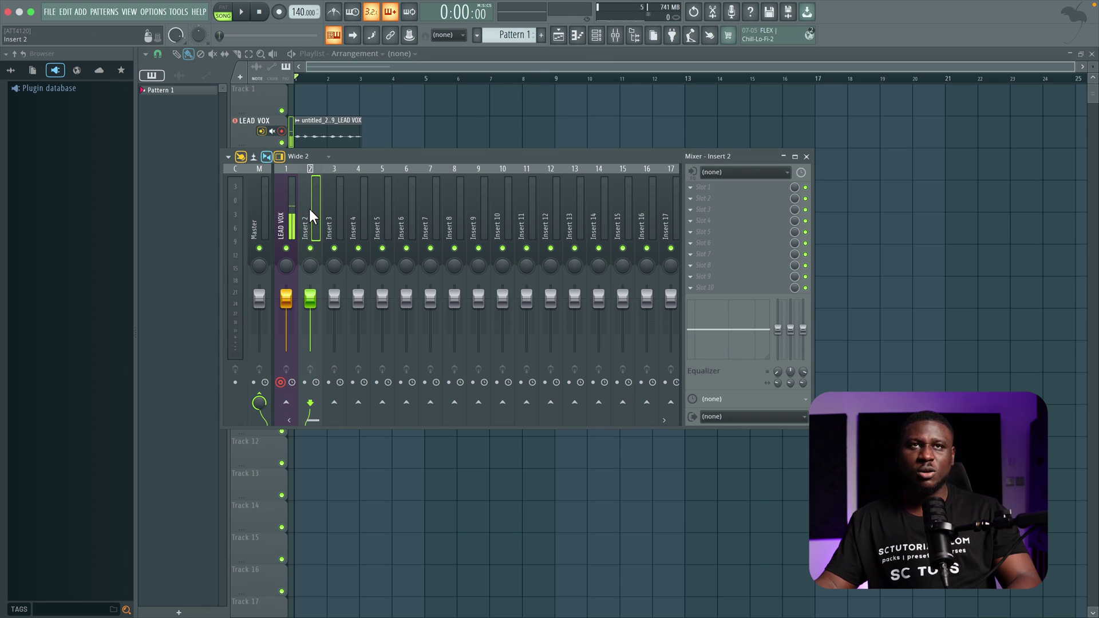
pyautogui.click(340, 211)
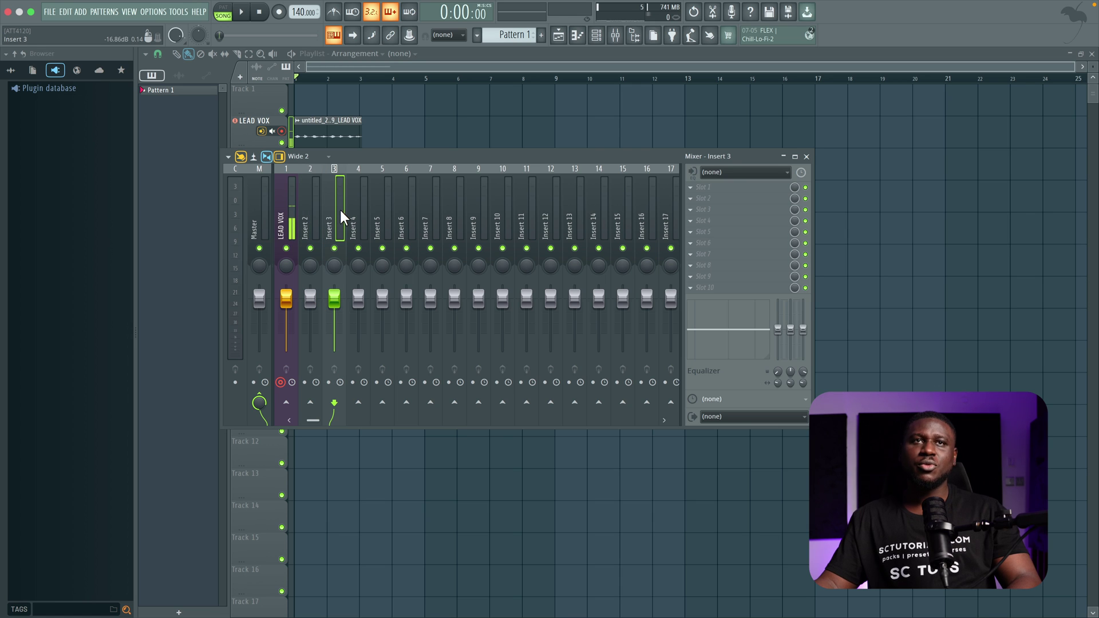
pyautogui.click(358, 209)
pyautogui.click(326, 208)
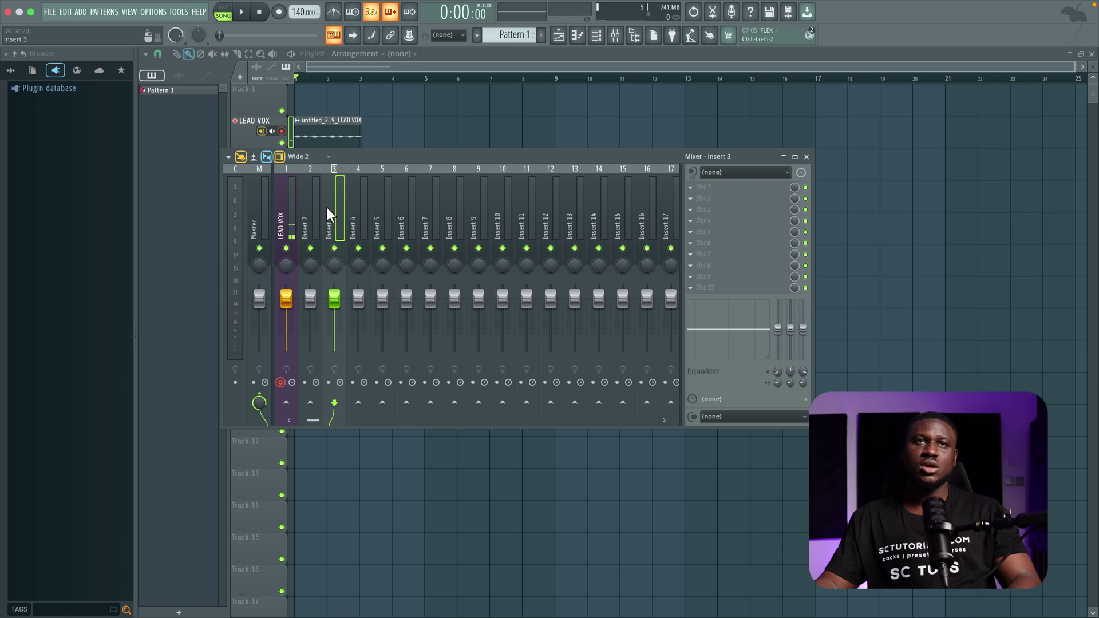
pyautogui.click(361, 210)
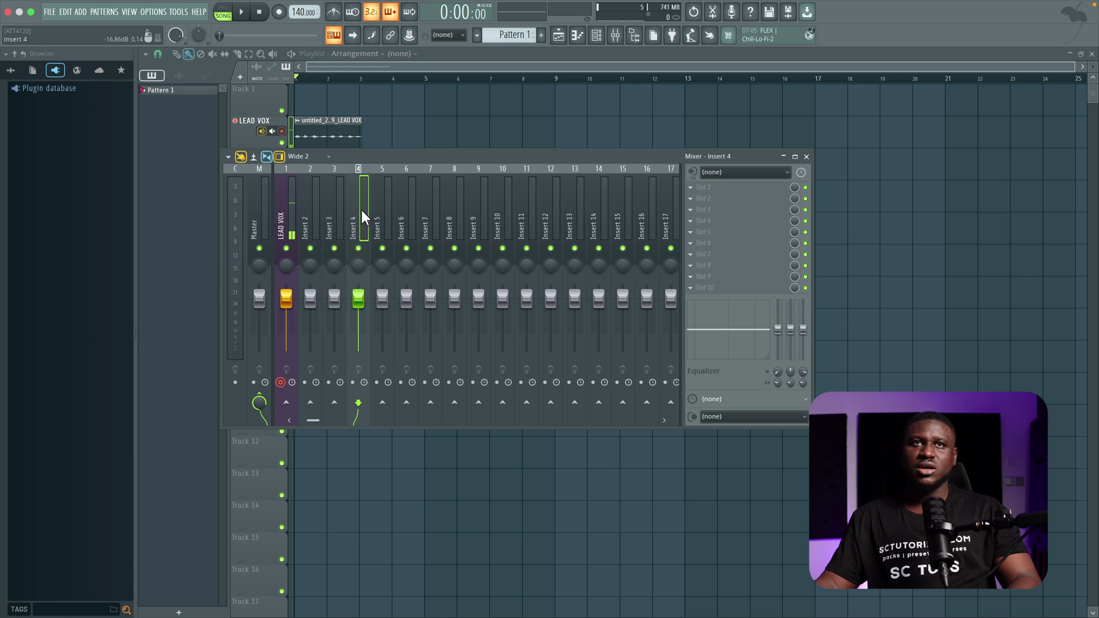
pyautogui.click(312, 204)
pyautogui.click(285, 202)
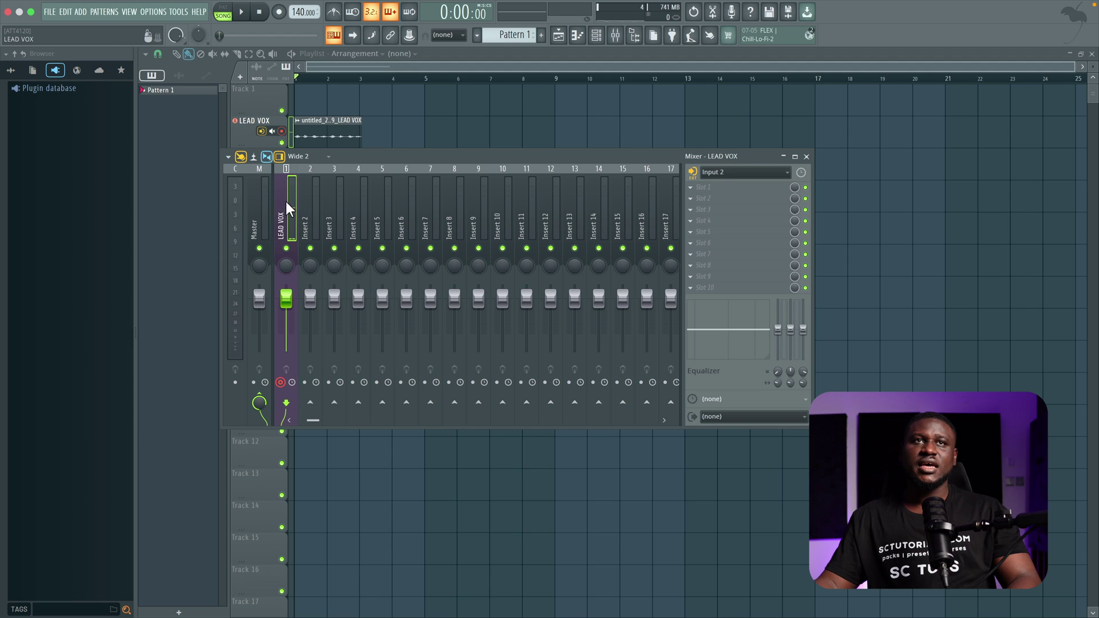
# Step: Record a second LEAD VOX vocal take on the playlist
pyautogui.press('F9')
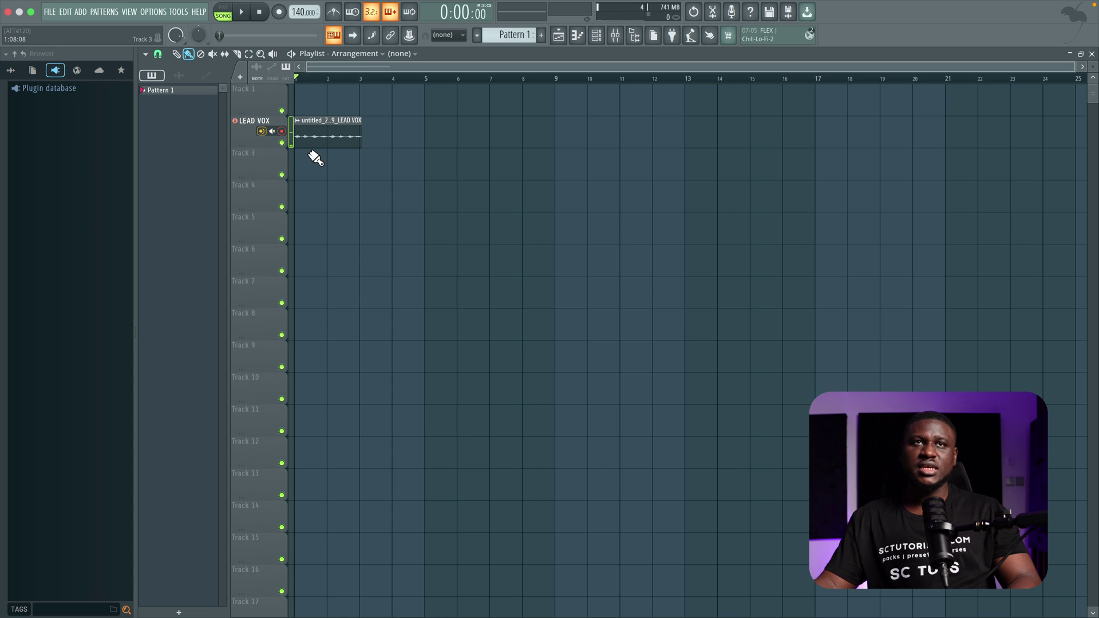
pyautogui.click(279, 12)
pyautogui.press('space')
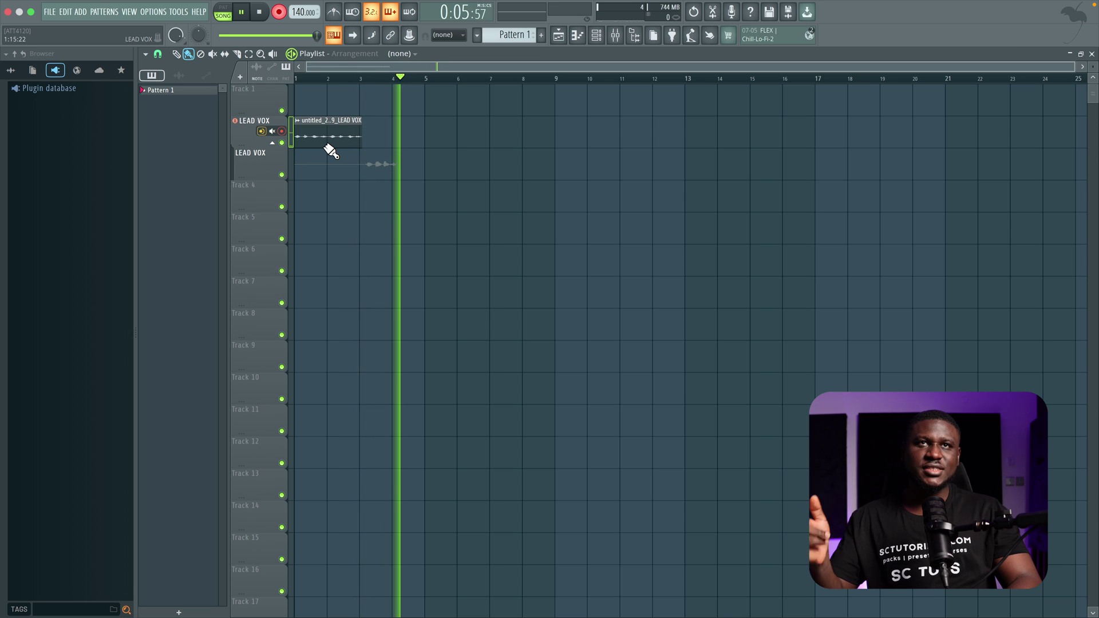
pyautogui.press('space')
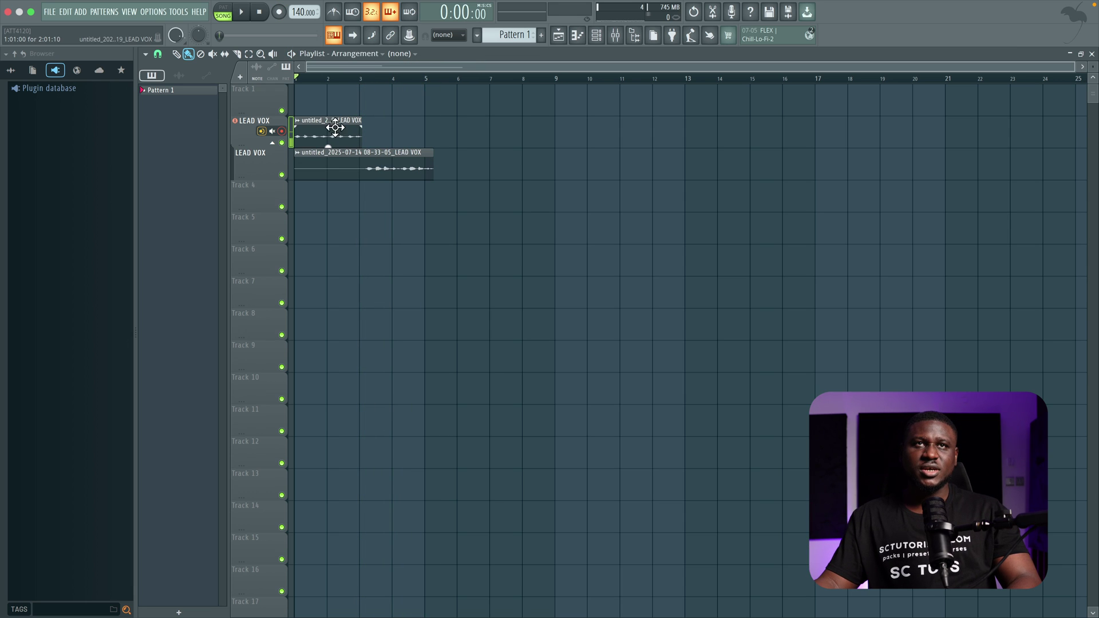
# Step: Inspect the clip settings of the second take and the first LEAD VOX clip
pyautogui.click(331, 123)
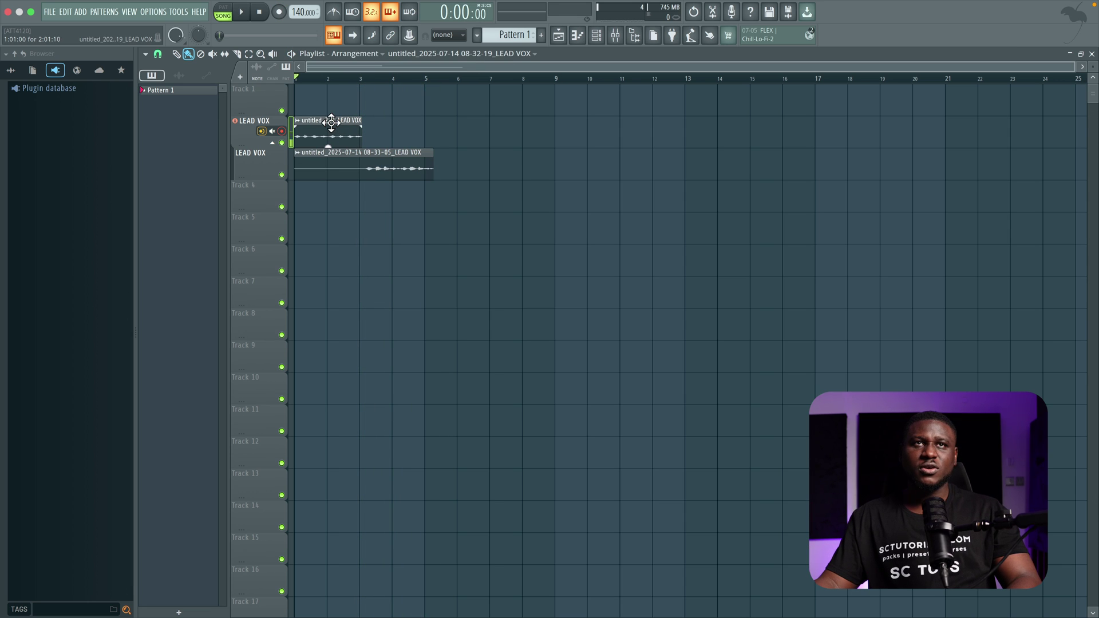
pyautogui.doubleClick(387, 167)
pyautogui.click(501, 123)
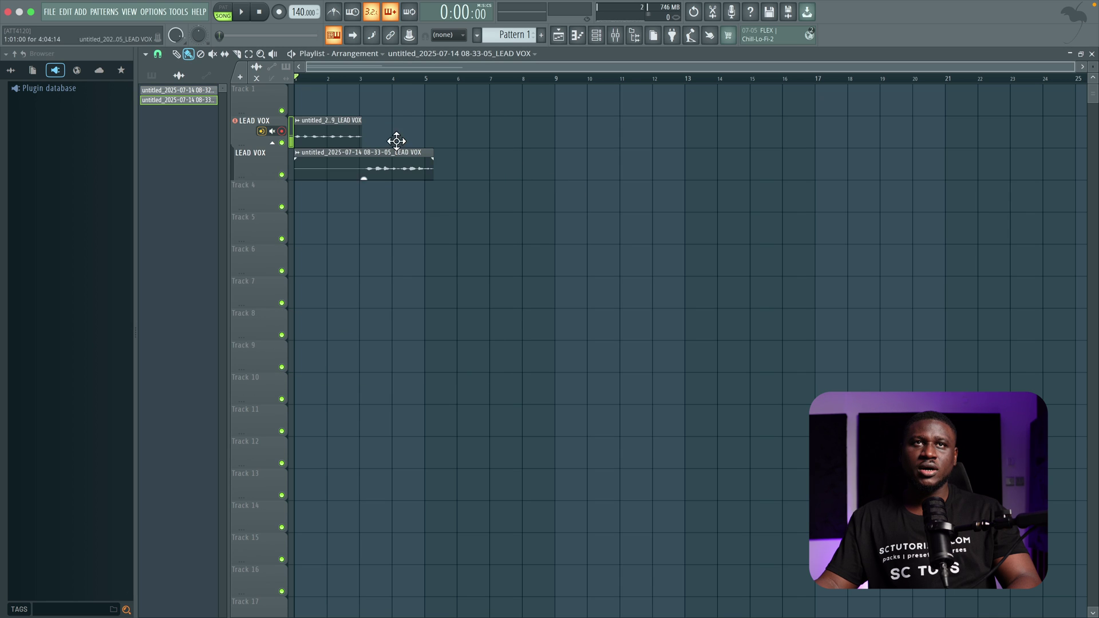
pyautogui.doubleClick(400, 125)
pyautogui.press('Escape')
# Step: Play both takes starting from bar 2
pyautogui.click(332, 77)
pyautogui.press('space')
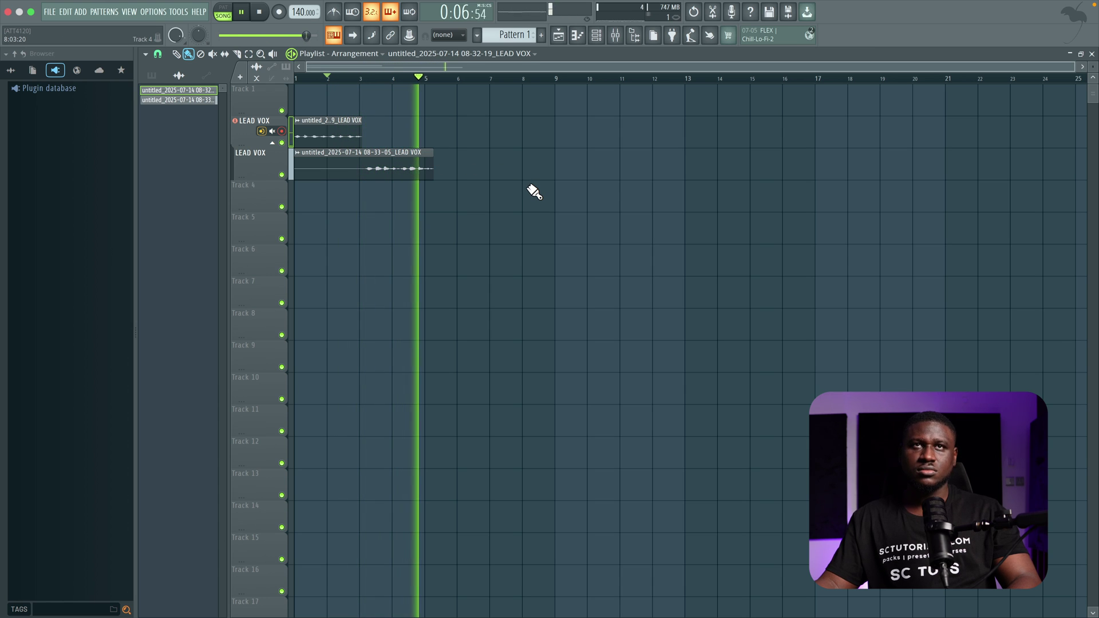
pyautogui.press('space')
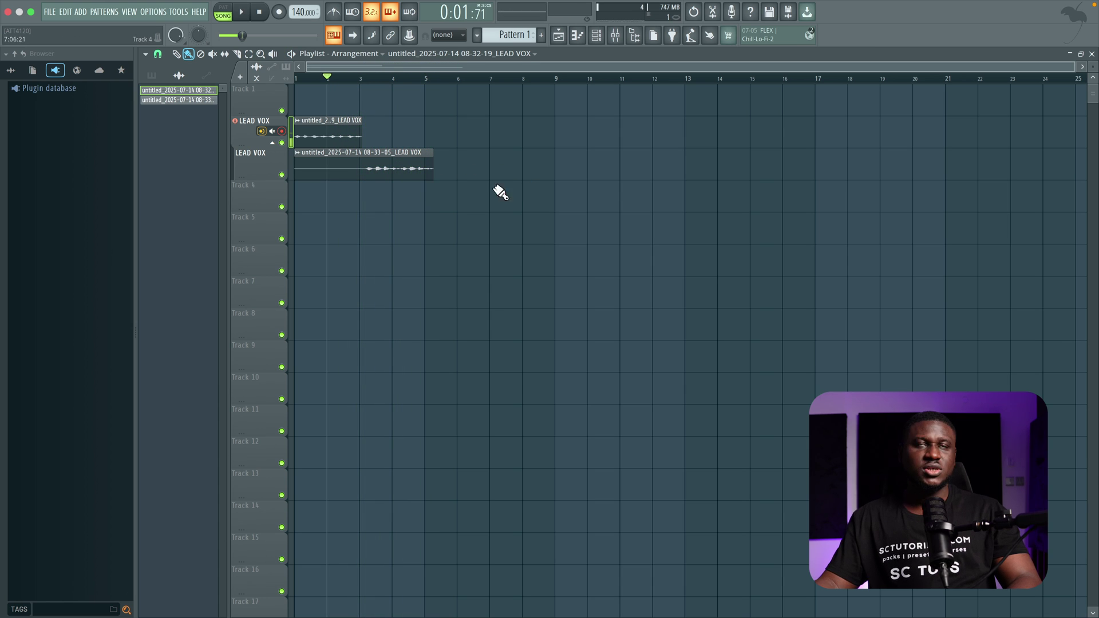
# Step: Load Auto-Tune Pro into the first effect slot of the LEAD VOX insert
pyautogui.doubleClick(358, 161)
pyautogui.press('F9')
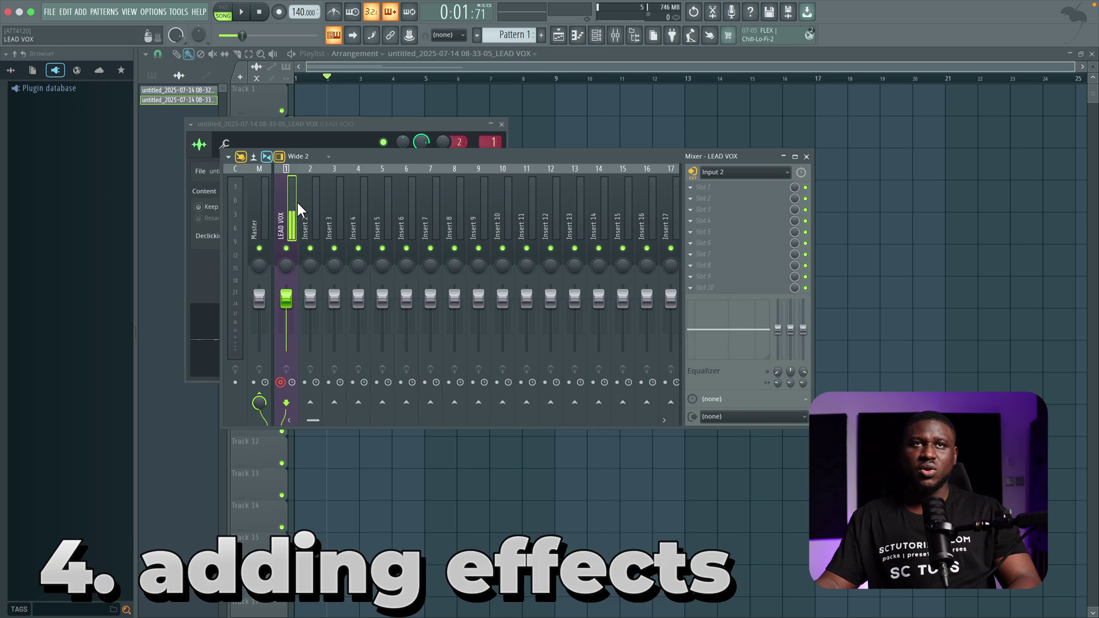
pyautogui.click(703, 189)
pyautogui.click(343, 68)
# Step: Add Fruity Parametric EQ 2 in slot 2 and shape band 1 into a low shelf
pyautogui.click(746, 198)
pyautogui.click(564, 184)
pyautogui.moveTo(290, 254); pyautogui.dragTo(292, 287)
pyautogui.click(613, 154)
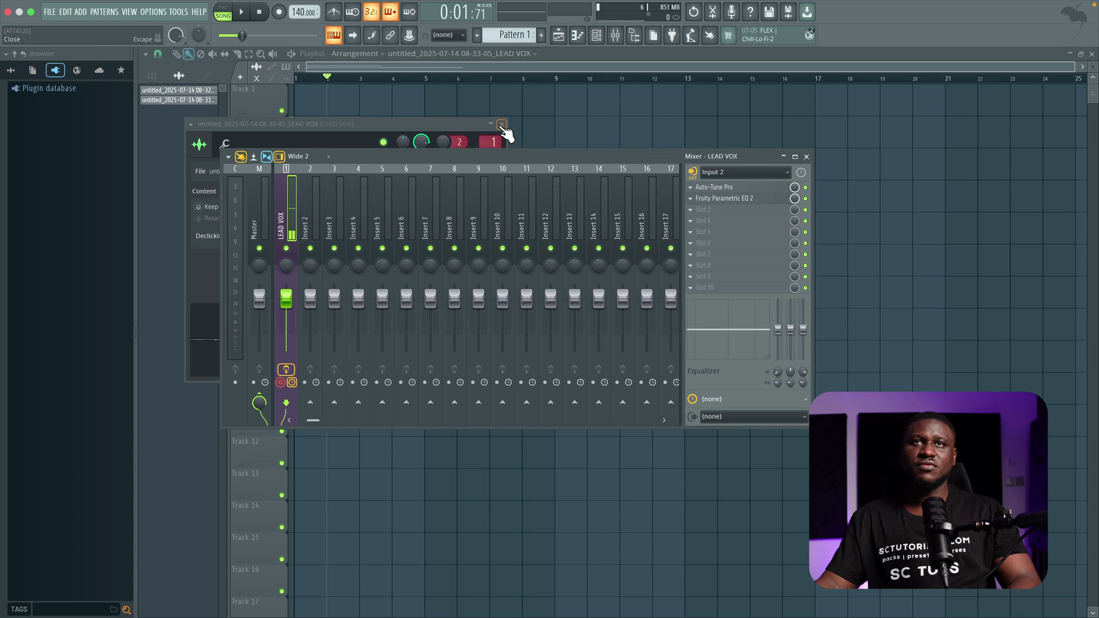
pyautogui.click(502, 125)
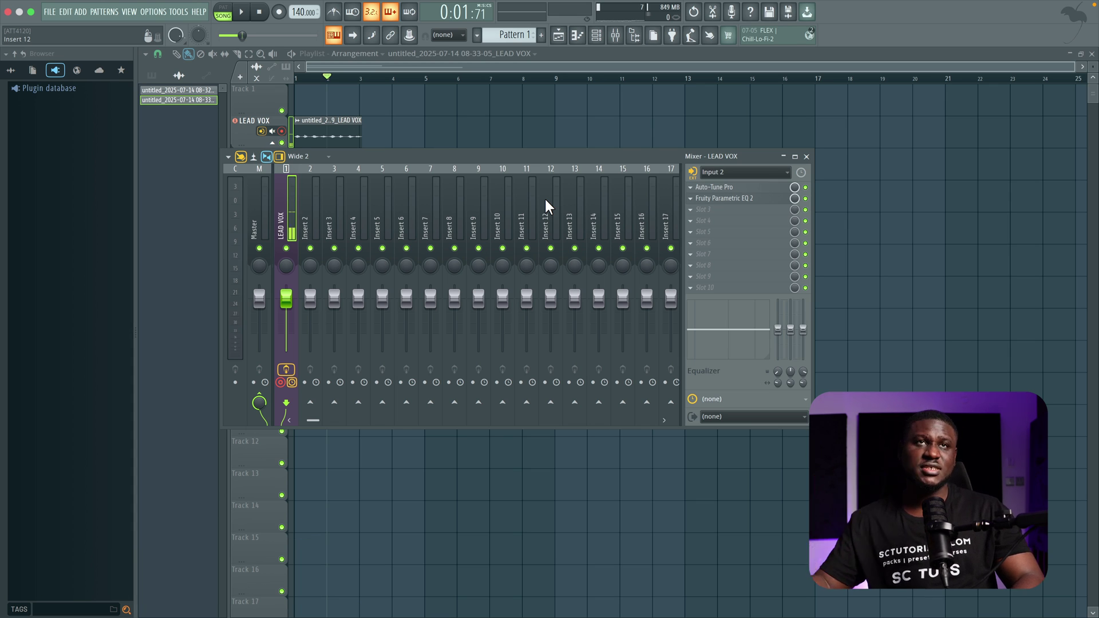
pyautogui.click(150, 16)
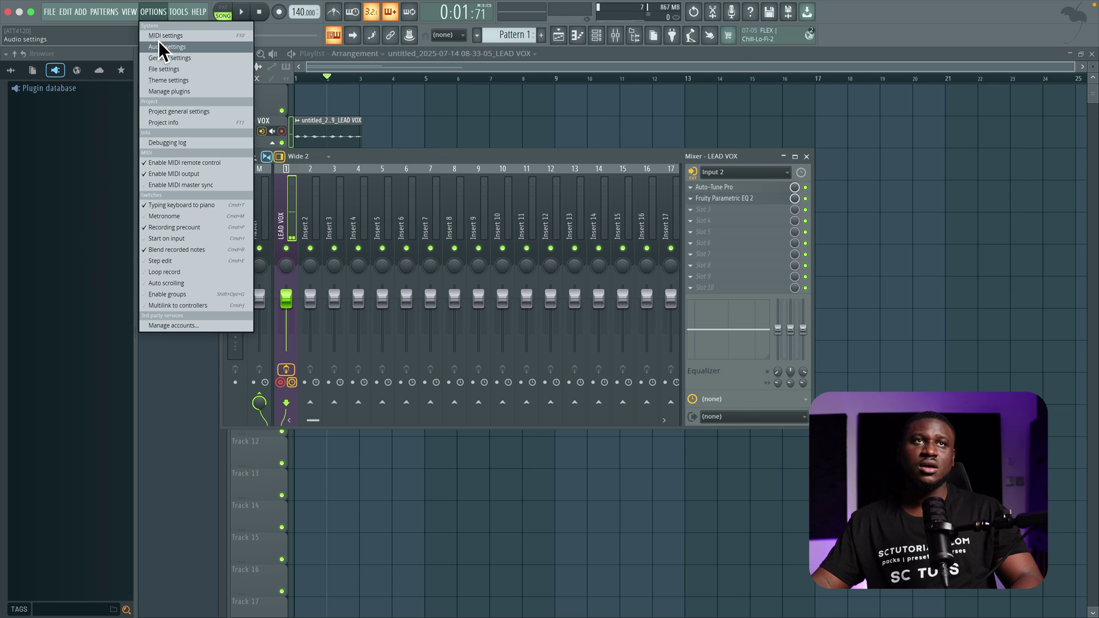
pyautogui.click(160, 40)
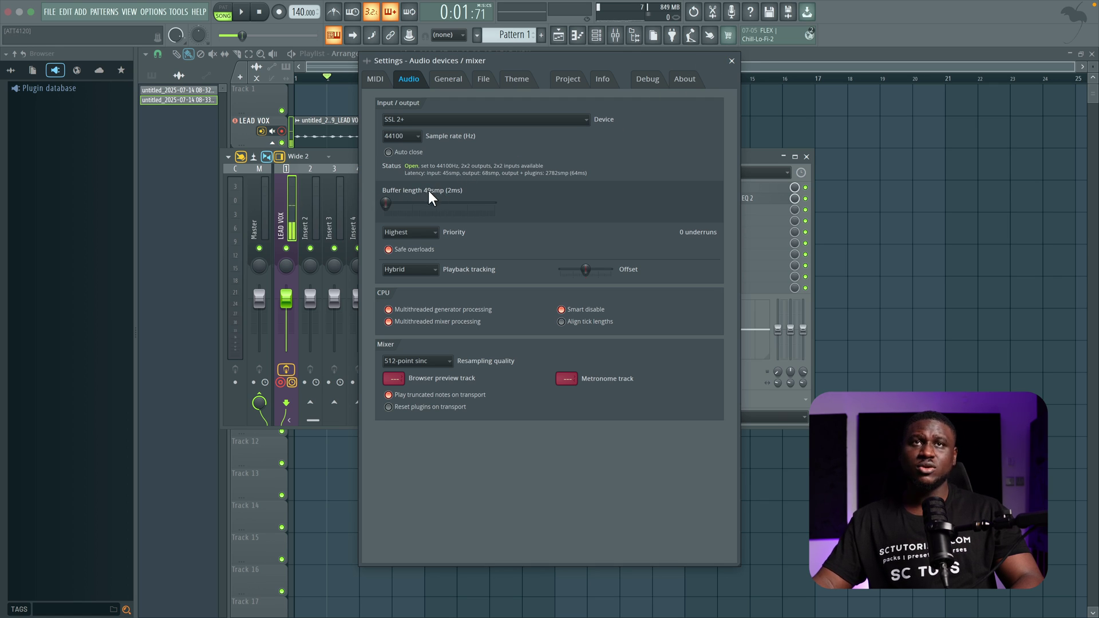
pyautogui.click(732, 60)
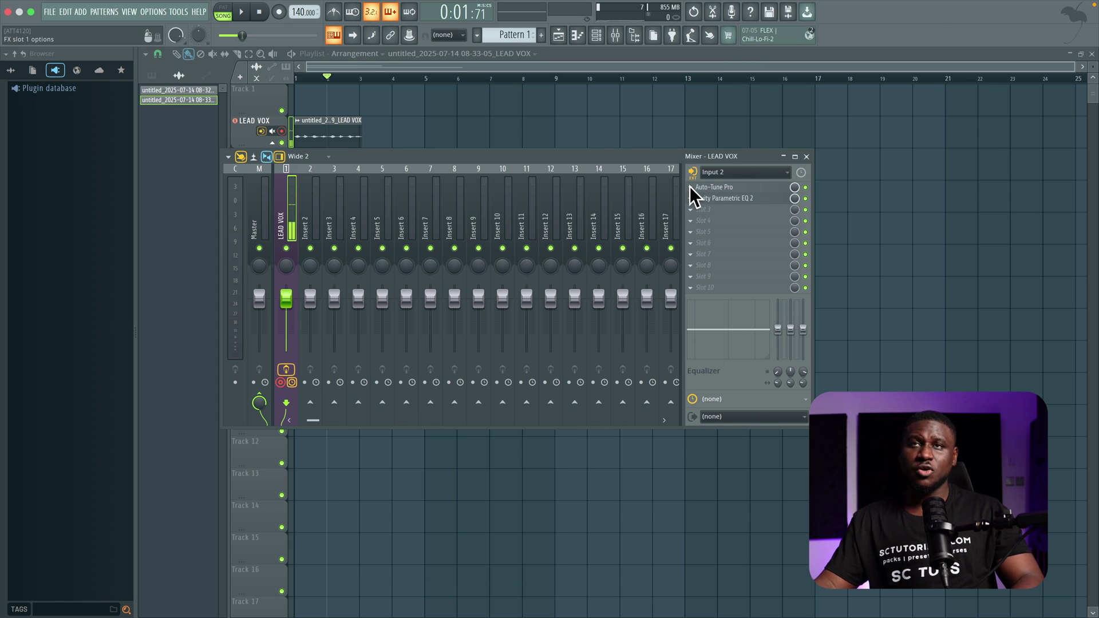
# Step: Check Auto-Tune Pro's Use Low Latency setting on LEAD VOX, then close the plugin
pyautogui.click(733, 185)
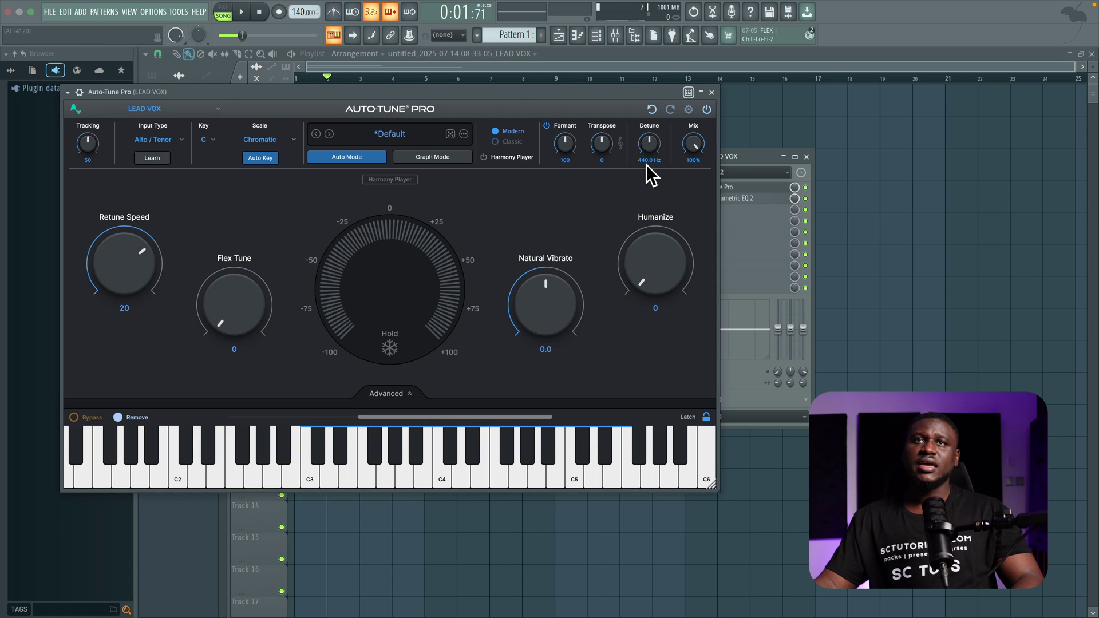
pyautogui.click(689, 109)
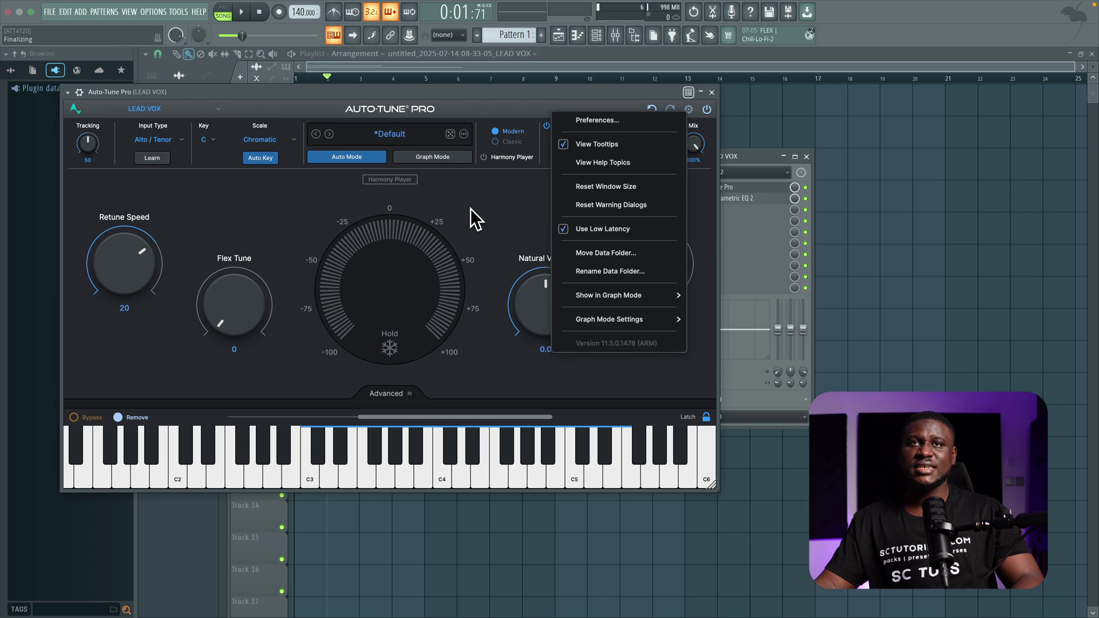
pyautogui.click(483, 199)
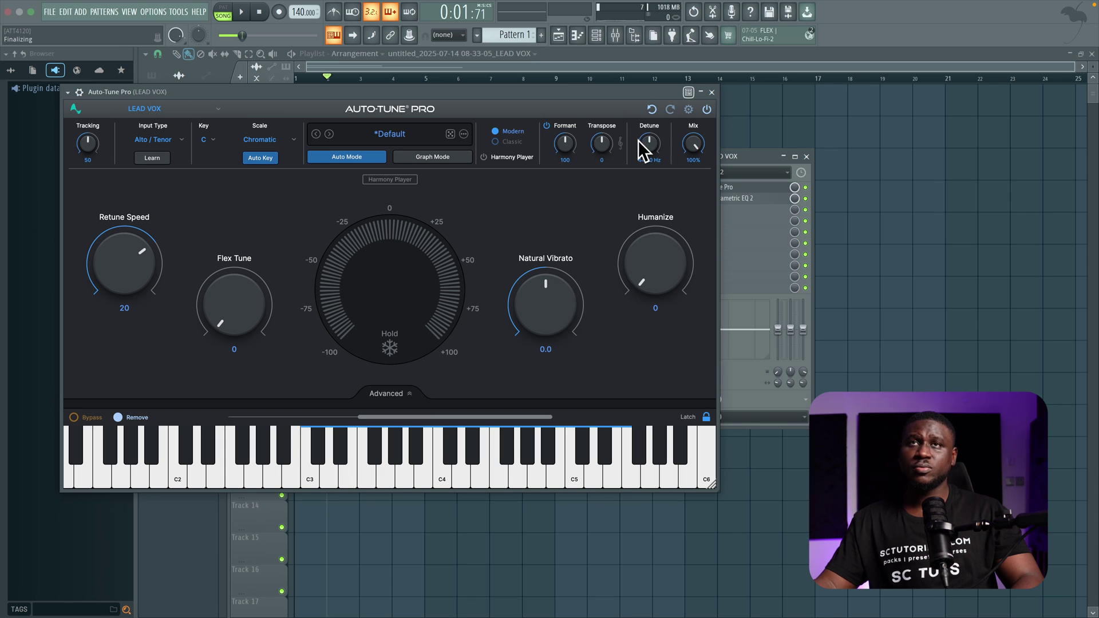
pyautogui.click(711, 92)
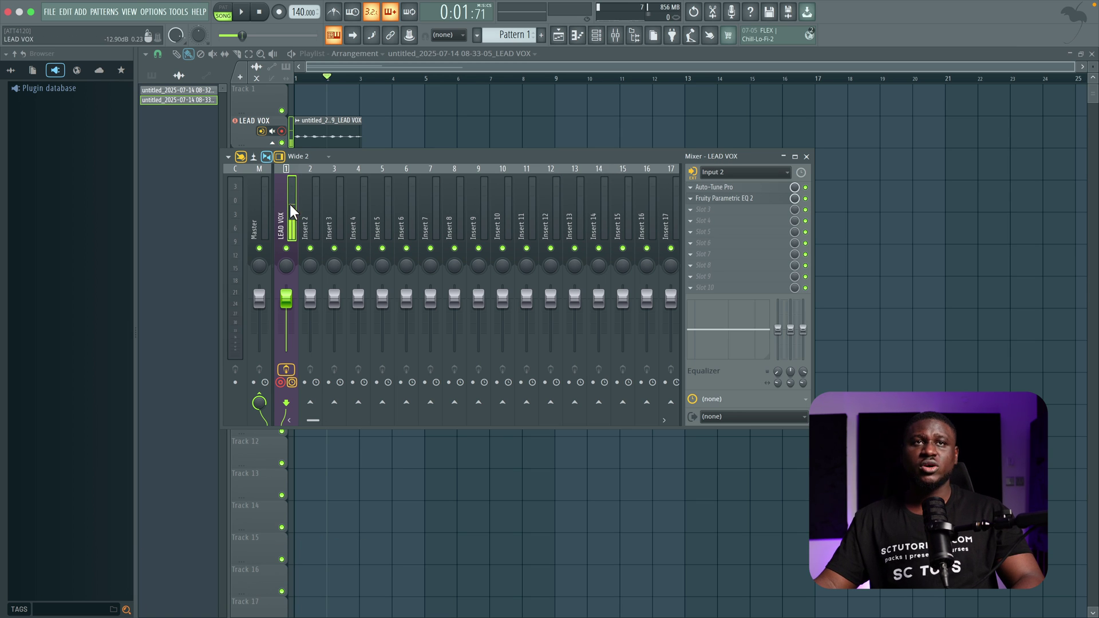
pyautogui.click(730, 172)
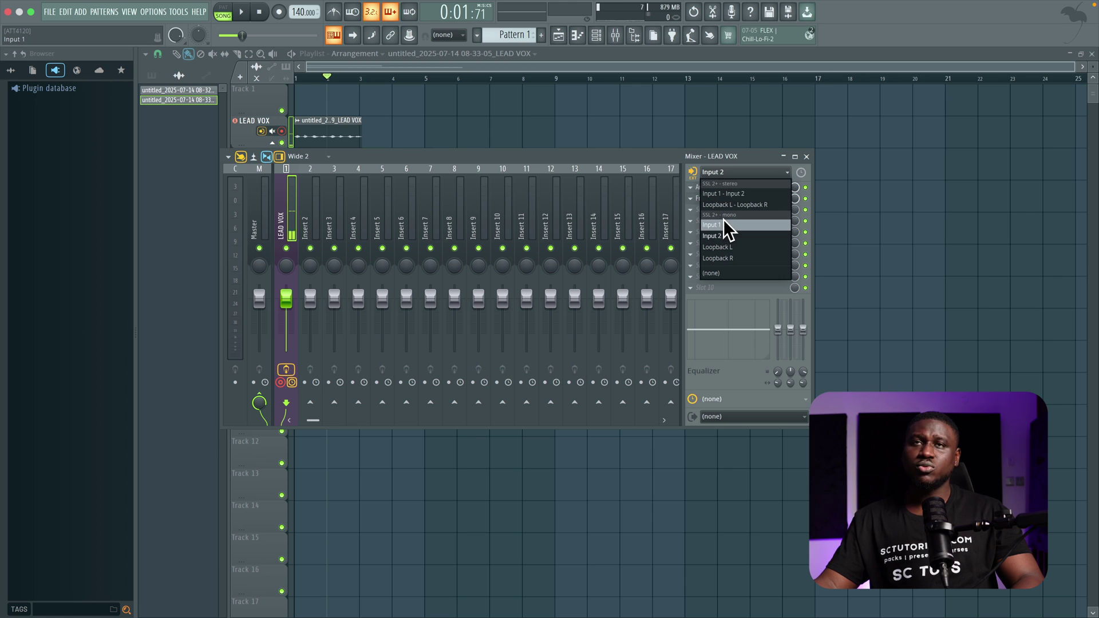
pyautogui.click(627, 154)
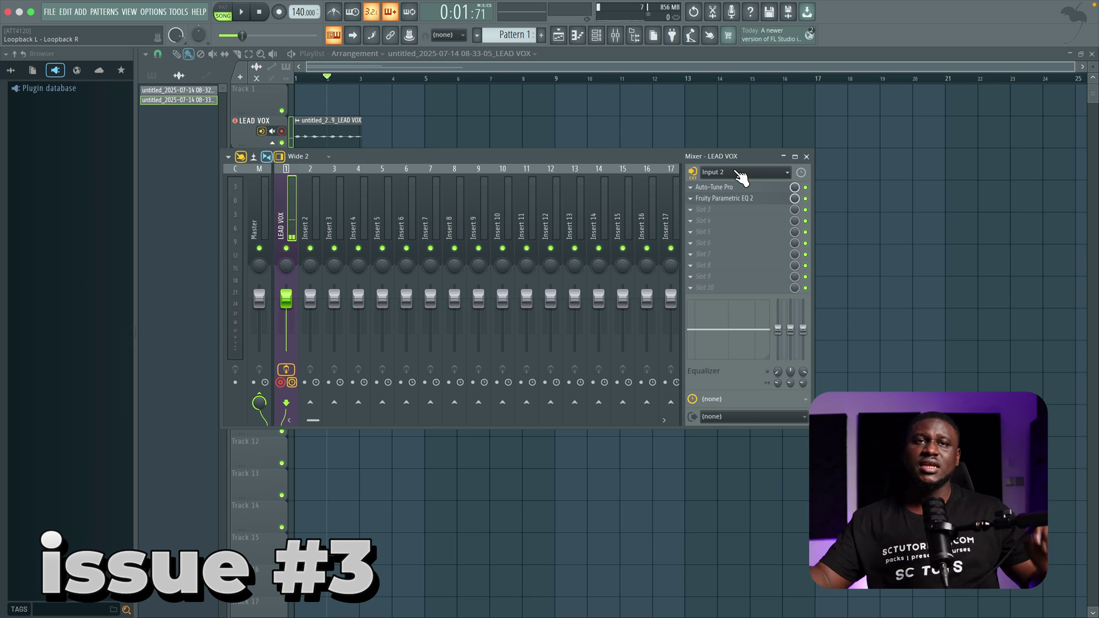
# Step: Select the Insert 2 channel in the mixer
pyautogui.click(310, 297)
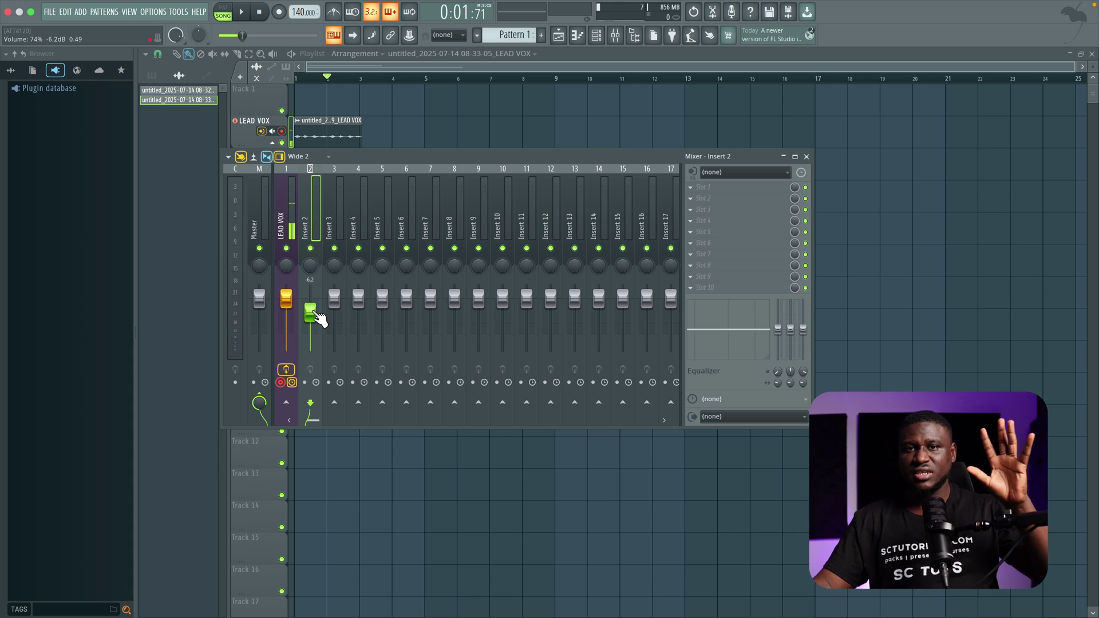
# Step: Add Fruity Compressor to an empty LEAD VOX slot with its gain at 7.8 dB
pyautogui.click(292, 229)
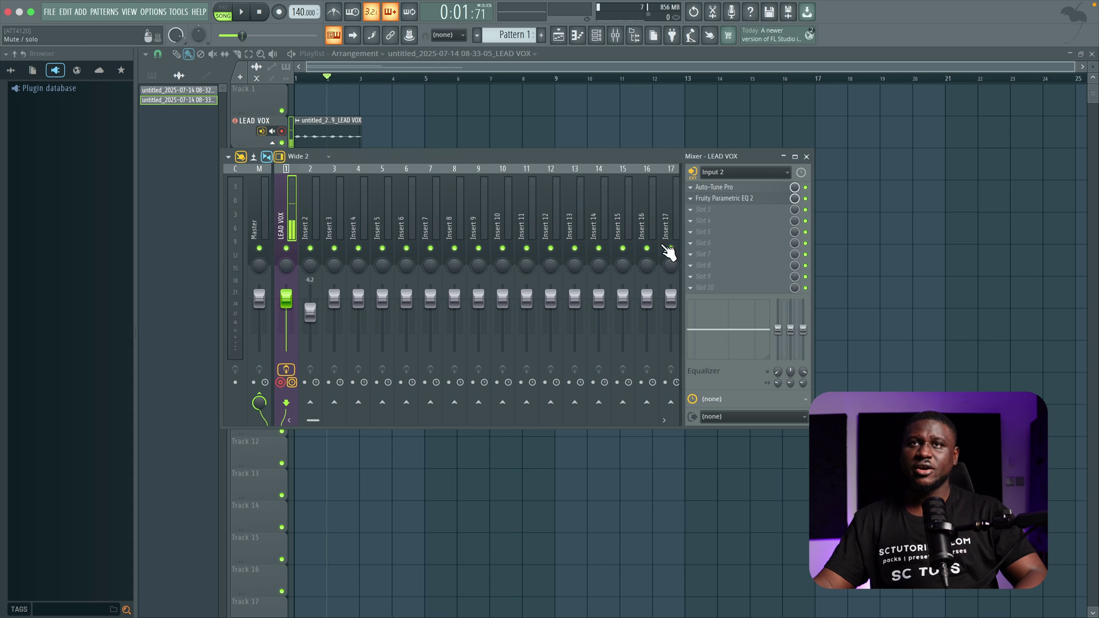
pyautogui.click(753, 222)
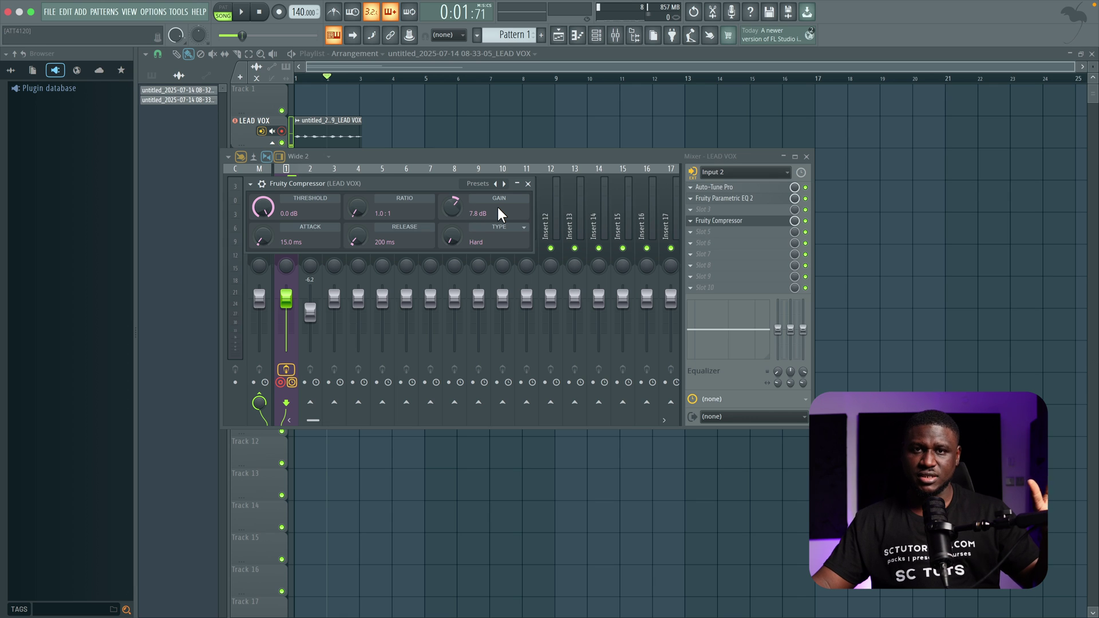
pyautogui.click(528, 182)
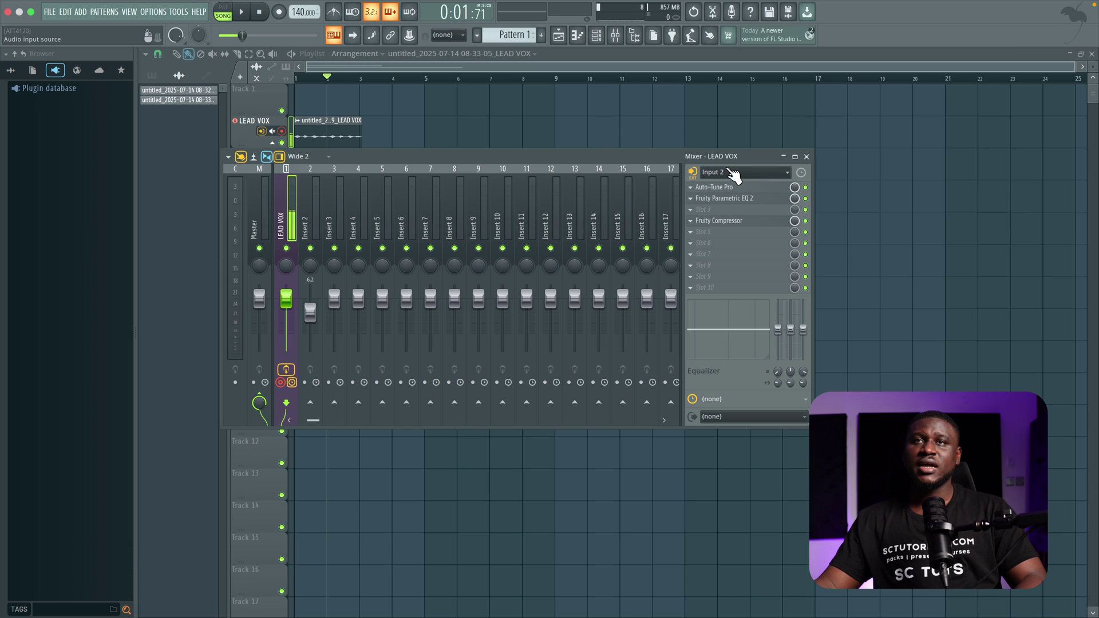
# Step: Switch the LEAD VOX input to SSL 2+ mono Input 1 and review the record/monitor options
pyautogui.scroll(-2, 733, 175)
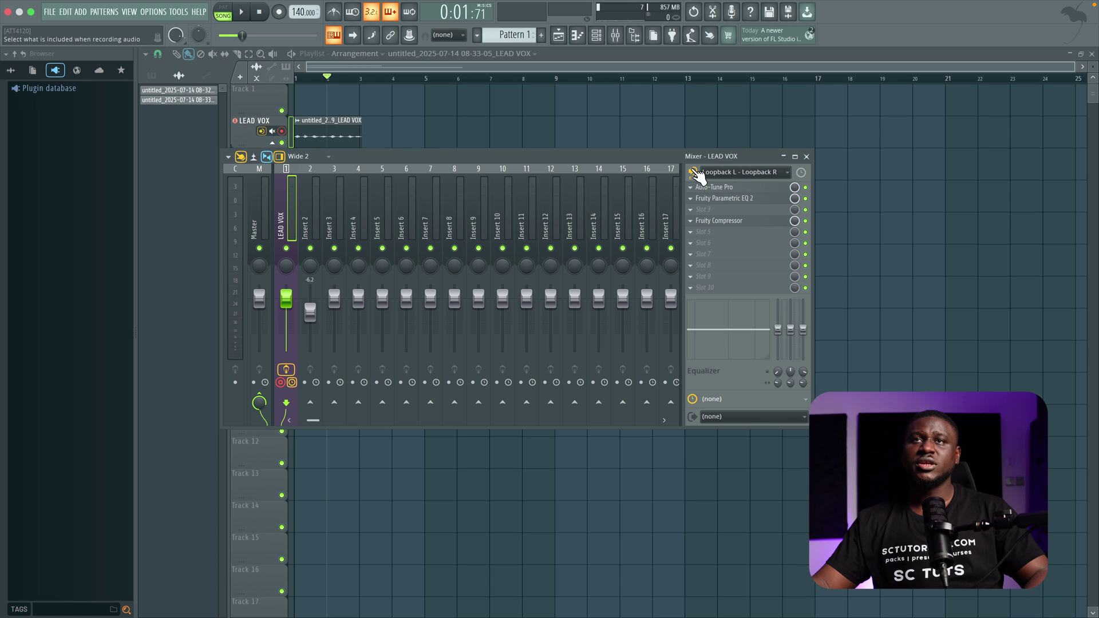
pyautogui.click(722, 170)
pyautogui.click(716, 184)
pyautogui.click(692, 171)
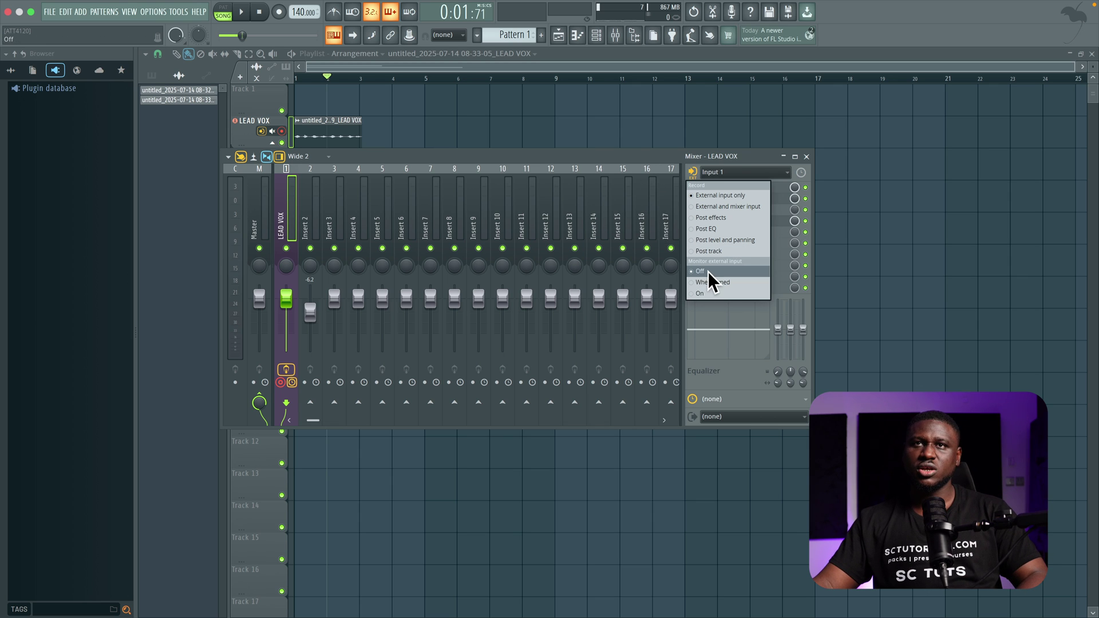
pyautogui.click(614, 156)
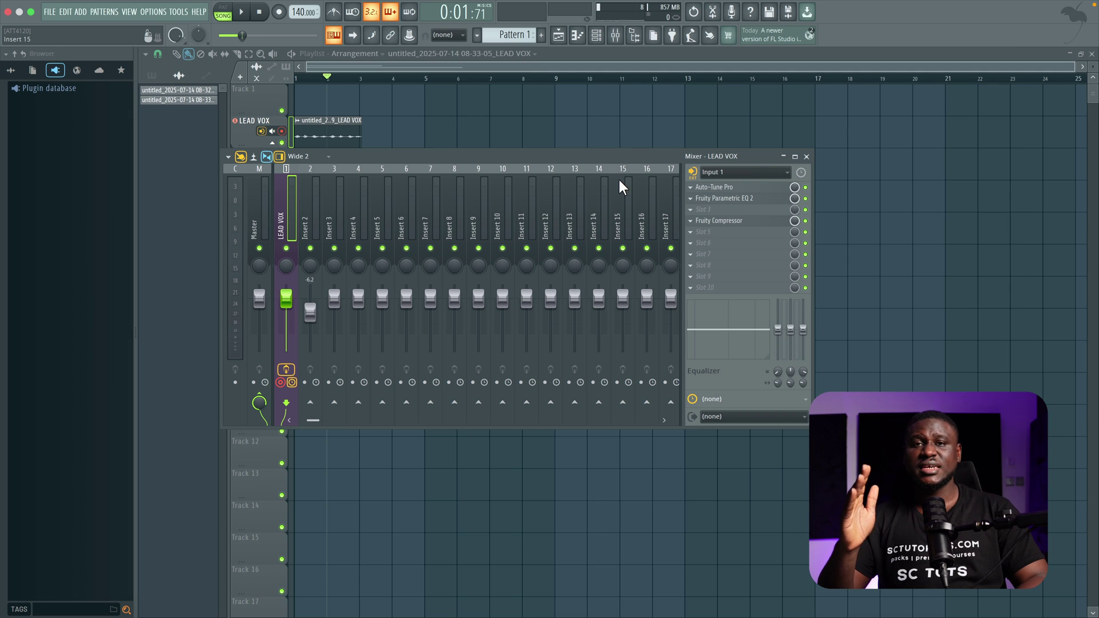
# Step: Add Fruity Limiter after the compressor, gate release about 50 ms, and expand the RESTORATION presets
pyautogui.click(726, 246)
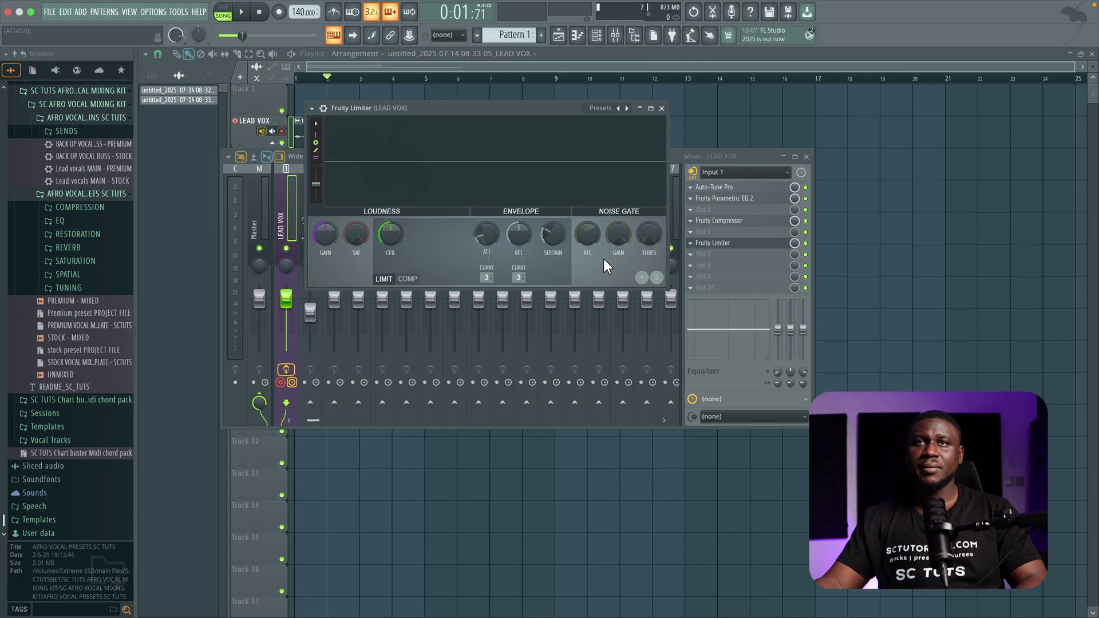
pyautogui.moveTo(603, 259); pyautogui.dragTo(602, 239)
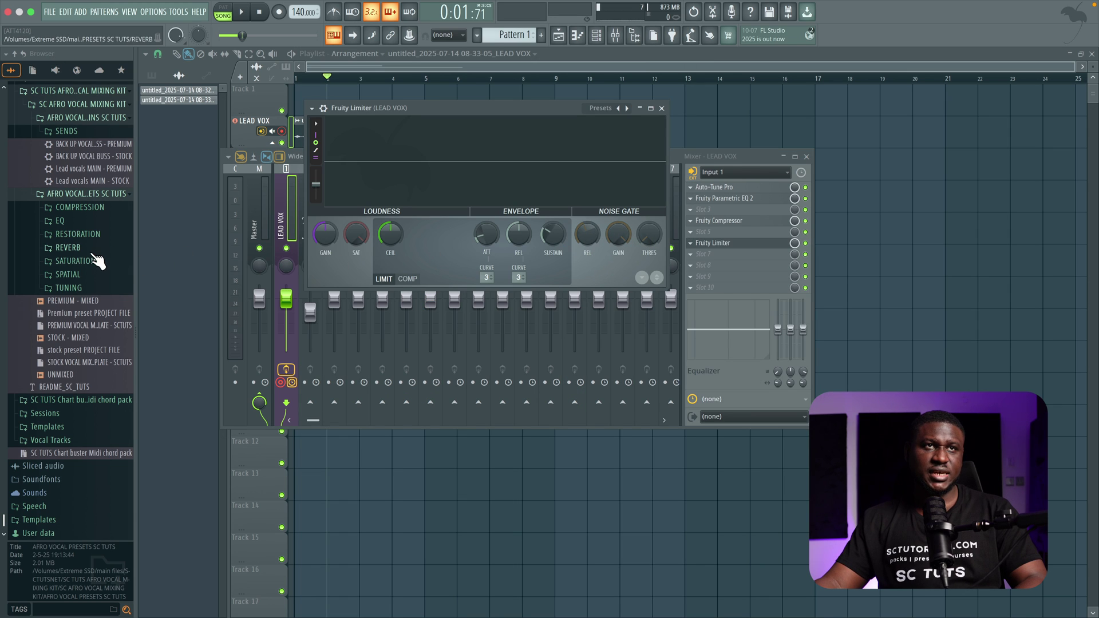
pyautogui.scroll(2, 78, 218)
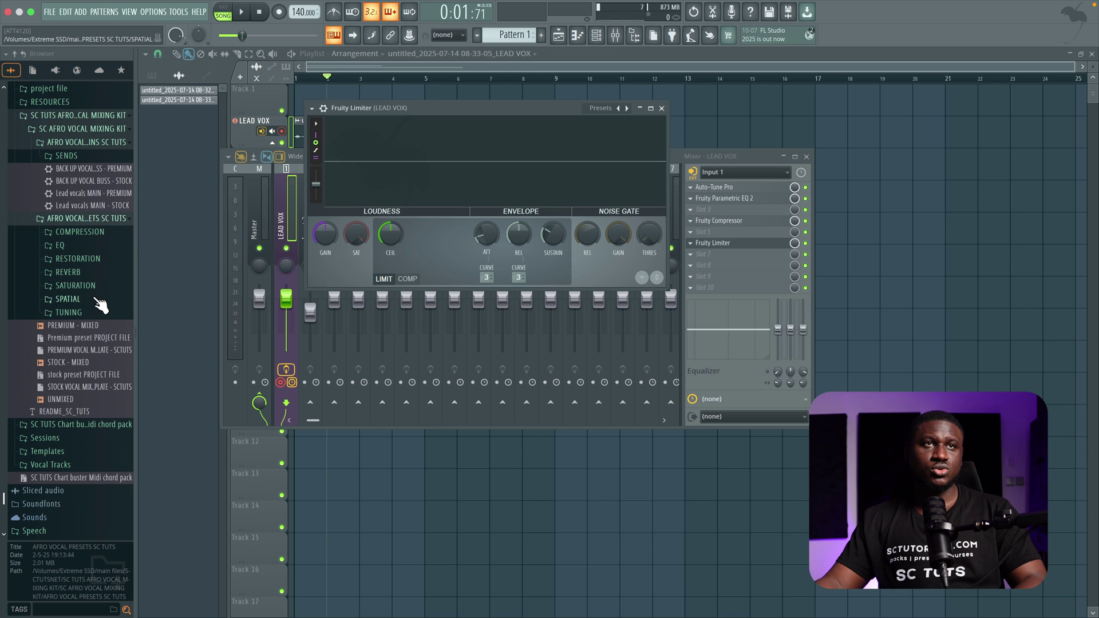
pyautogui.click(89, 258)
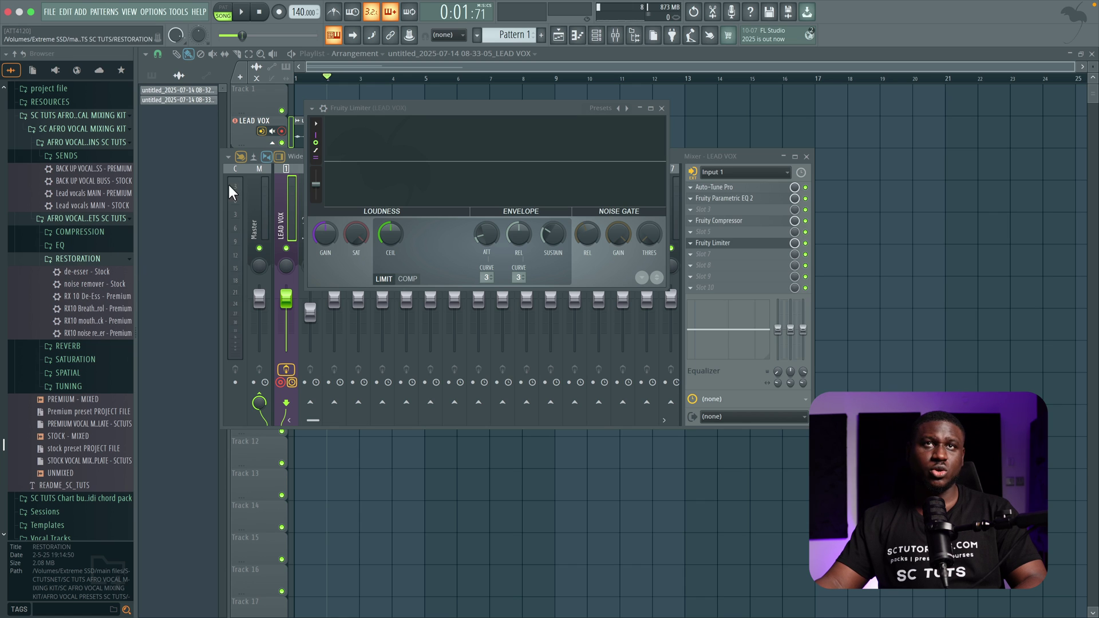
# Step: Close the limiter and add the 'noise remover - Stock' preset to the end of the LEAD VOX chain
pyautogui.click(662, 108)
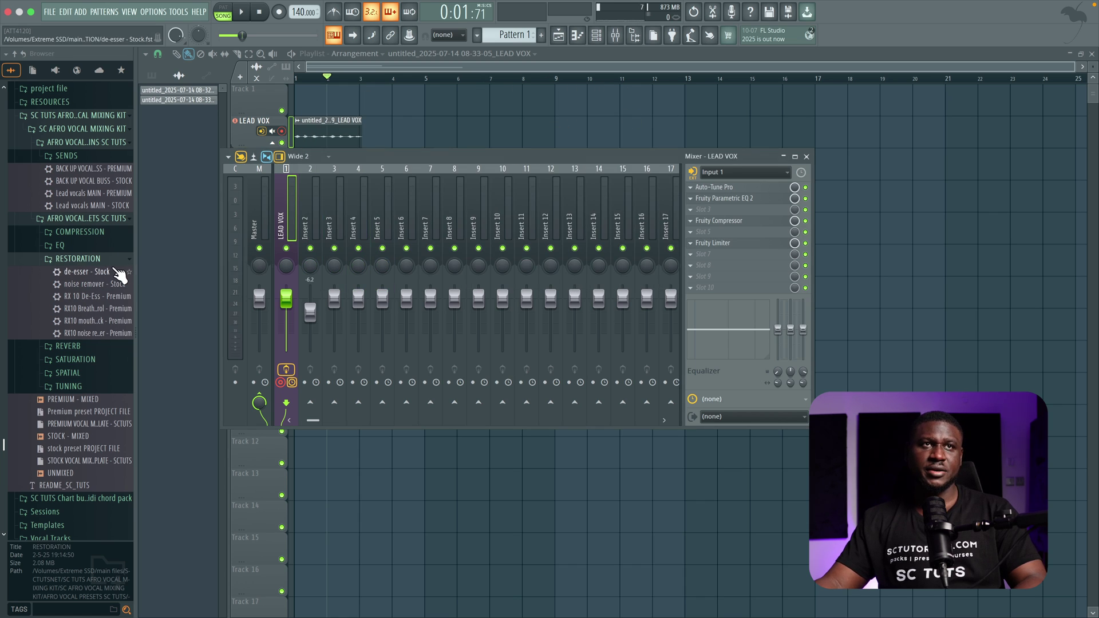
pyautogui.moveTo(91, 284); pyautogui.dragTo(702, 255)
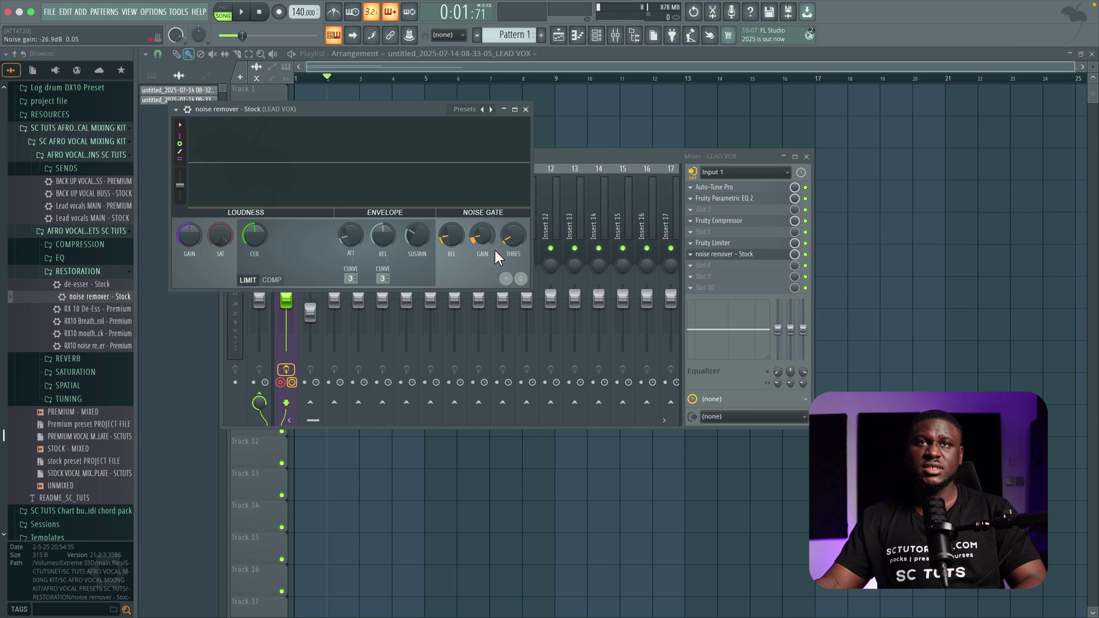
pyautogui.click(526, 109)
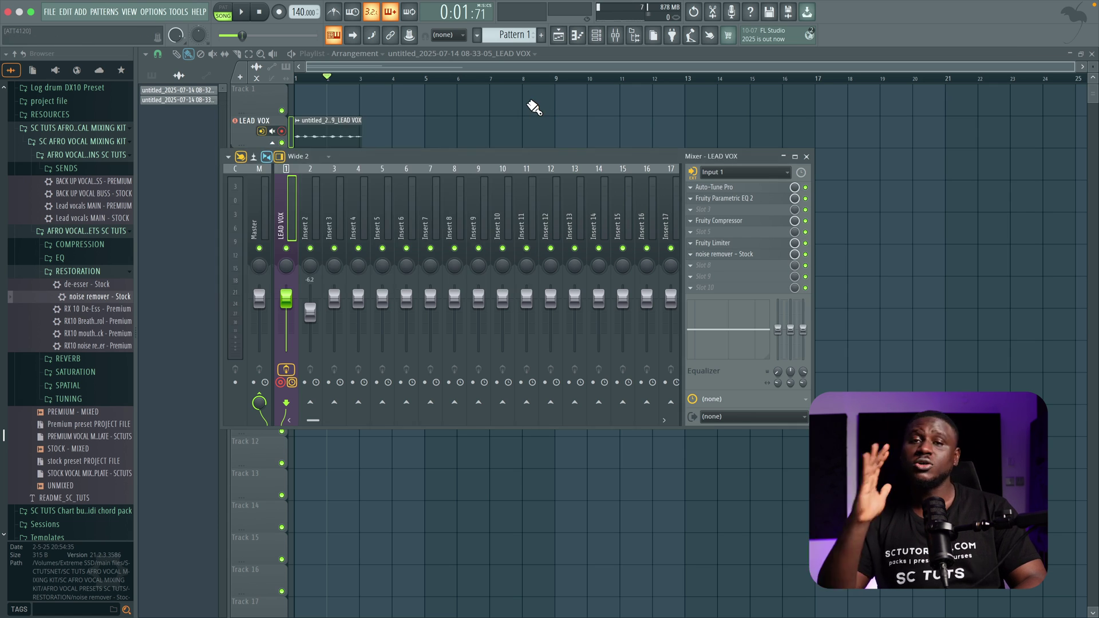